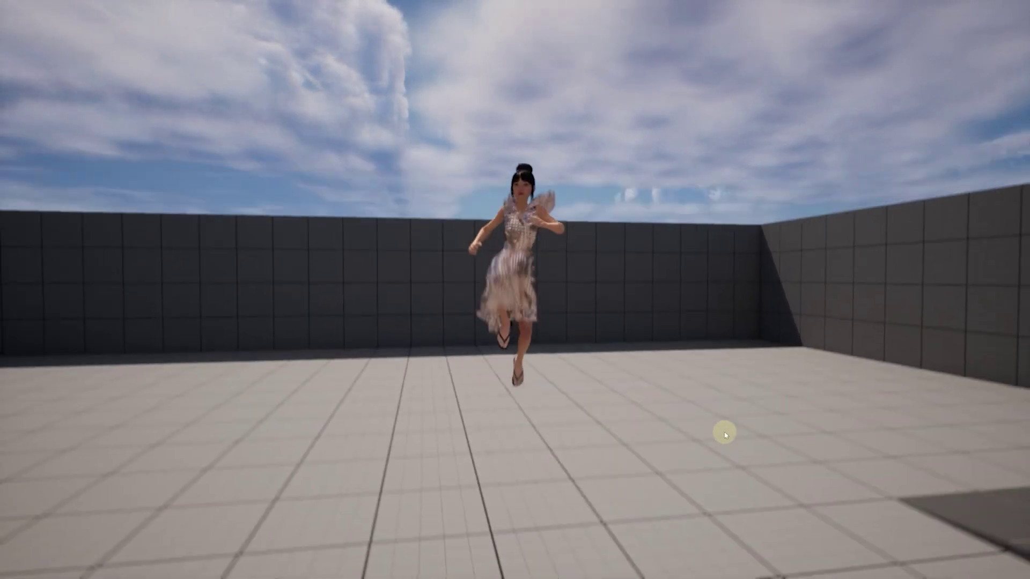
Step: Walk the dressed MetaHuman forward toward the camera in the walled test level
{"action": "key", "text": "s"}
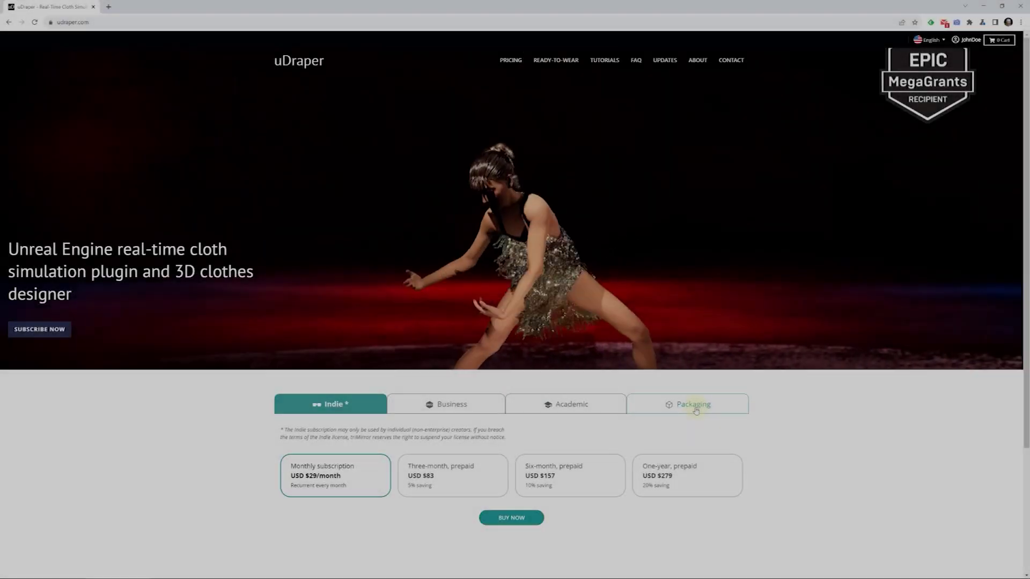
Step: Display the Packaging licence pricing: USD $65 for one month, USD $150 for three months
{"action": "left_click", "coordinate": [695, 408]}
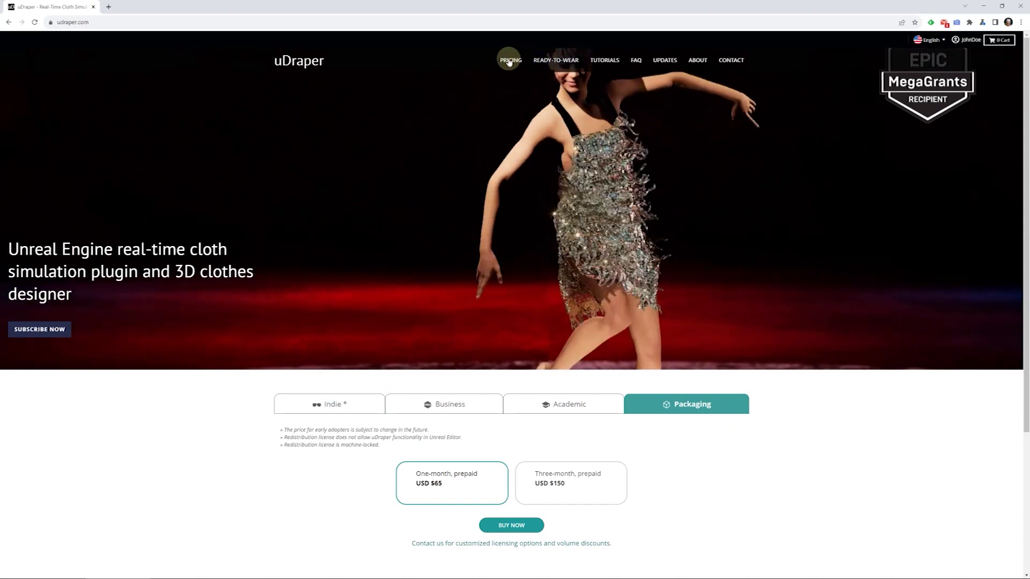
{"action": "left_click", "coordinate": [509, 60]}
{"action": "left_click", "coordinate": [679, 143]}
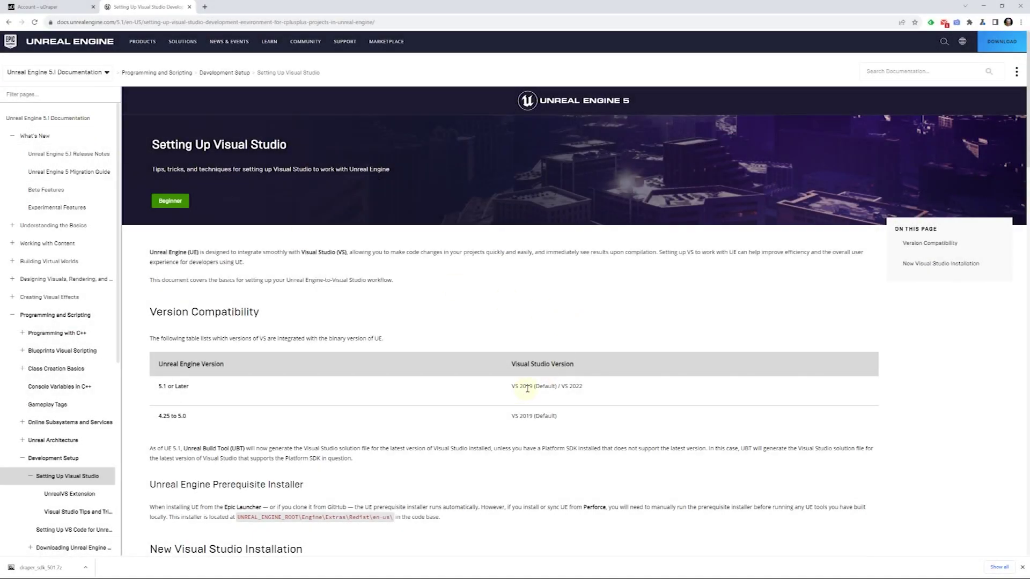
Step: Confirm Visual Studio Community 2022 is installed and review the required C++ Tools workloads
{"action": "left_click_drag", "start_coordinate": [561, 387], "coordinate": [586, 387]}
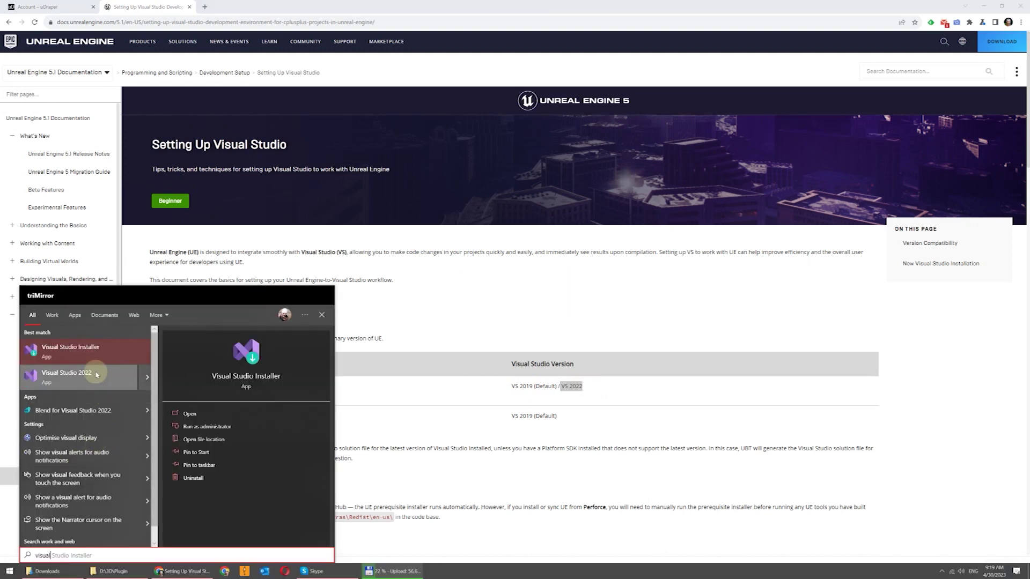
{"action": "left_click", "coordinate": [153, 345]}
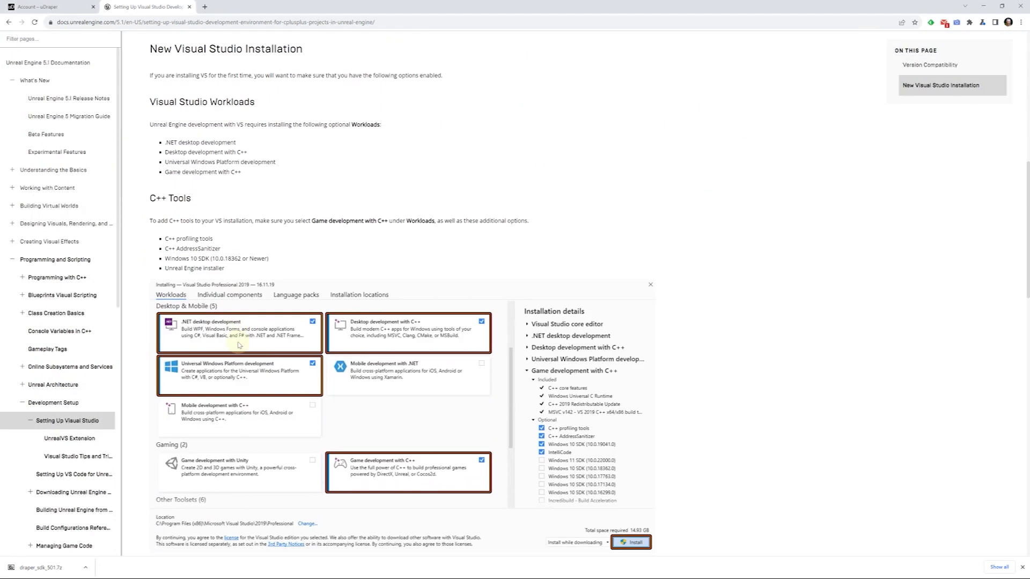
{"action": "scroll", "coordinate": [239, 345], "scroll_direction": "down", "scroll_amount": 2}
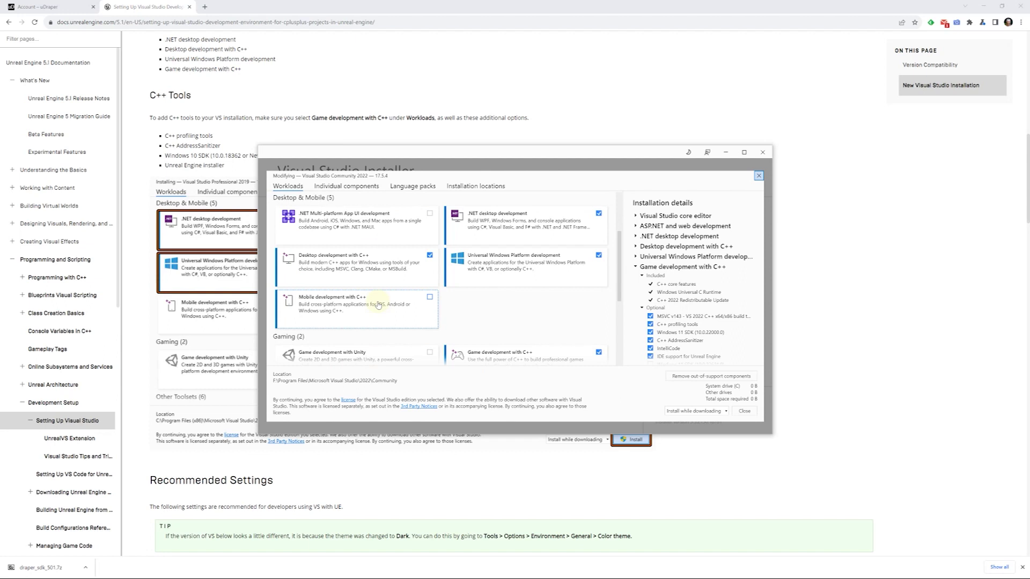
{"action": "scroll", "coordinate": [378, 305], "scroll_direction": "down", "scroll_amount": 1}
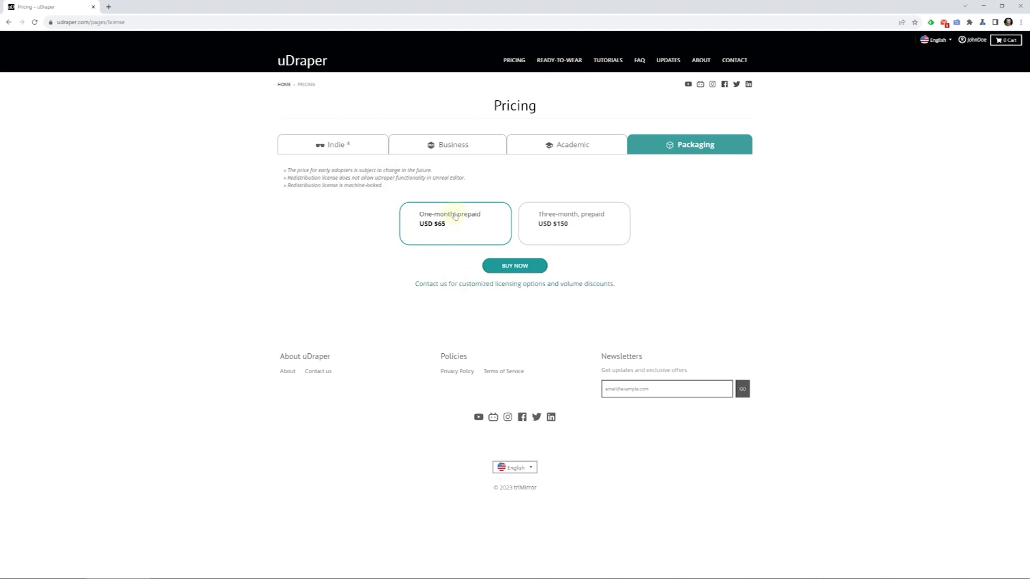
Step: Buy the three-month prepaid Packaging licence, then open My Account to see the licences
{"action": "left_click", "coordinate": [536, 213]}
{"action": "left_click", "coordinate": [525, 266]}
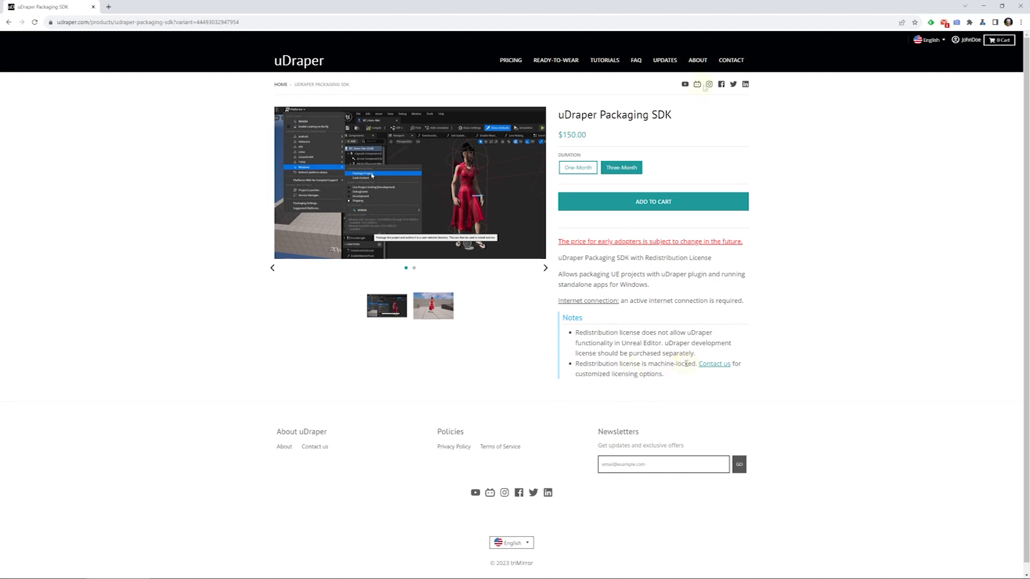
{"action": "left_click", "coordinate": [967, 40]}
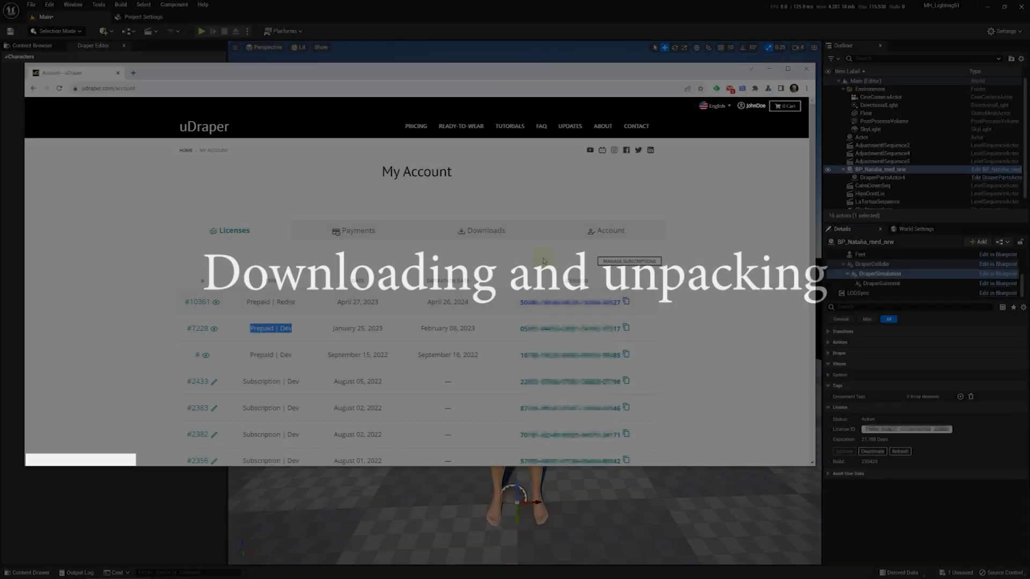
Step: Show the Downloads list with Packaging SDK 4.27/5.0/5.1, then select the draper_sdk_501.7z archive
{"action": "left_click", "coordinate": [490, 232]}
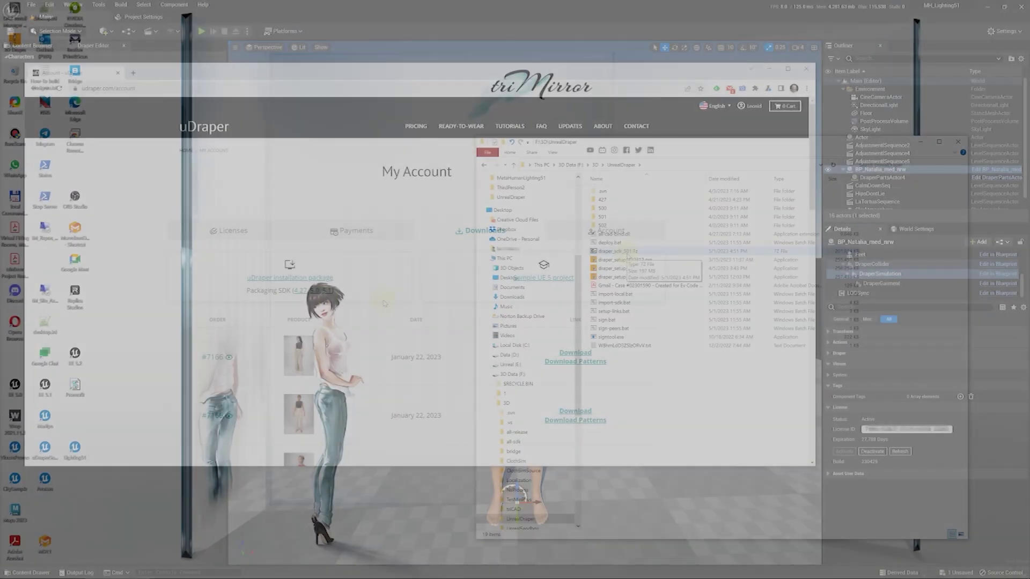
{"action": "right_click", "coordinate": [626, 254]}
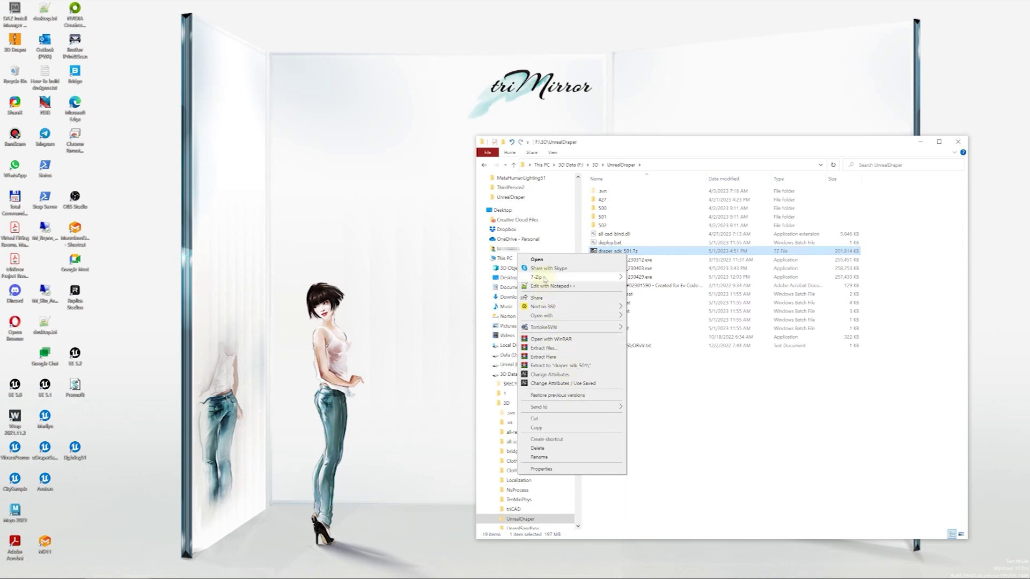
Step: Open draper_sdk_501.7z in 7-Zip and browse into its Plugins folder
{"action": "mouse_move", "coordinate": [544, 277]}
{"action": "left_click", "coordinate": [663, 277]}
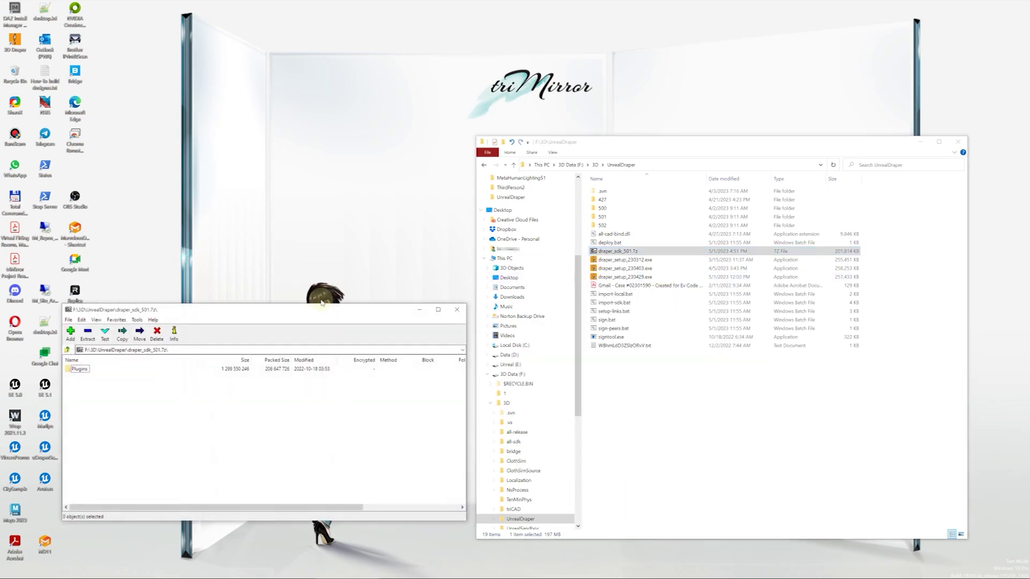
{"action": "left_click", "coordinate": [80, 370]}
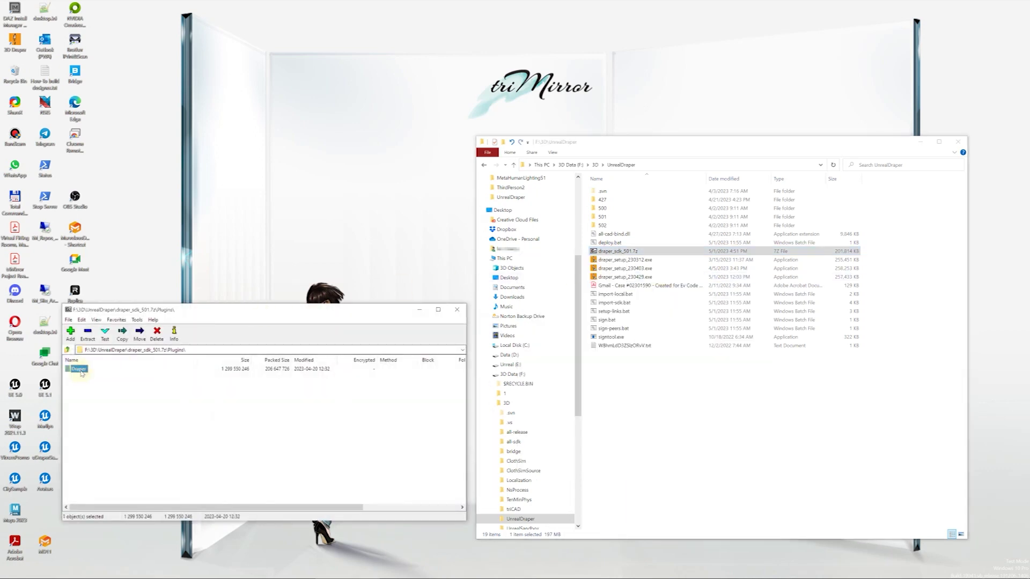
{"action": "double_click", "coordinate": [80, 371]}
{"action": "left_click", "coordinate": [79, 370]}
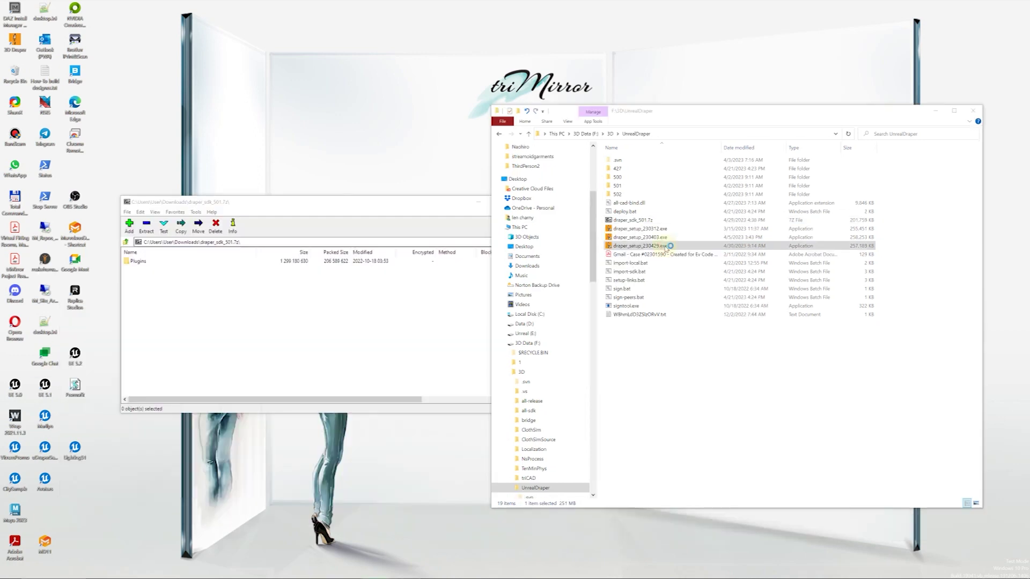
Step: Install 3D Draper via draper_setup_230429.exe with the uDraper plugin for UE 4.27–5.2 Preview
{"action": "double_click", "coordinate": [666, 246]}
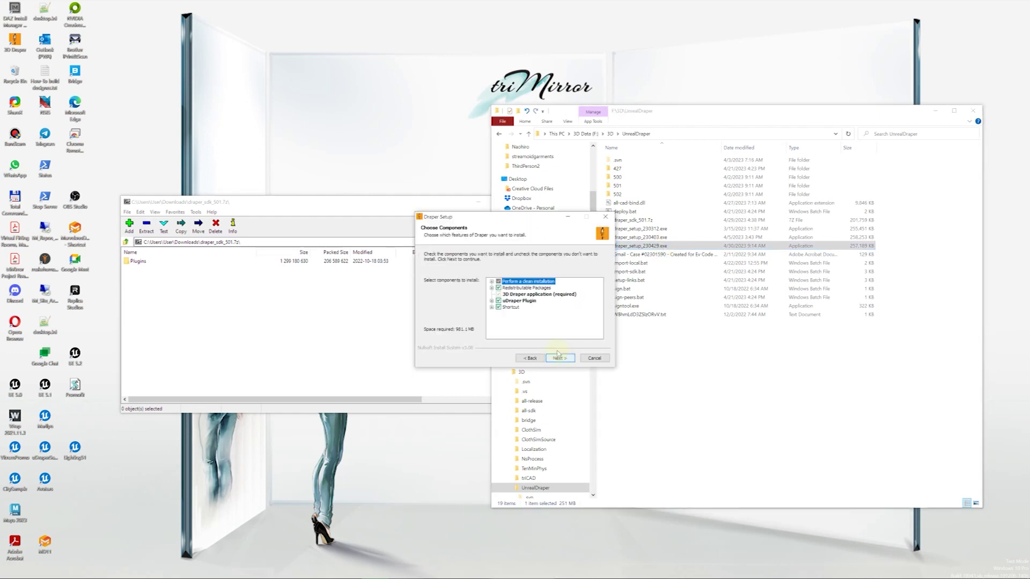
{"action": "left_click", "coordinate": [491, 301]}
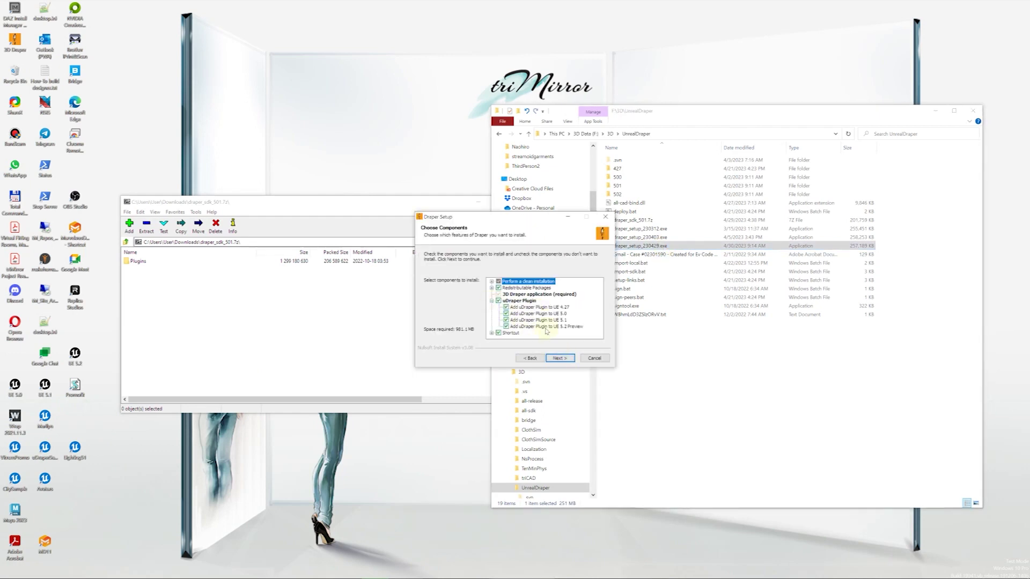
{"action": "left_click", "coordinate": [561, 358]}
{"action": "left_click", "coordinate": [561, 358]}
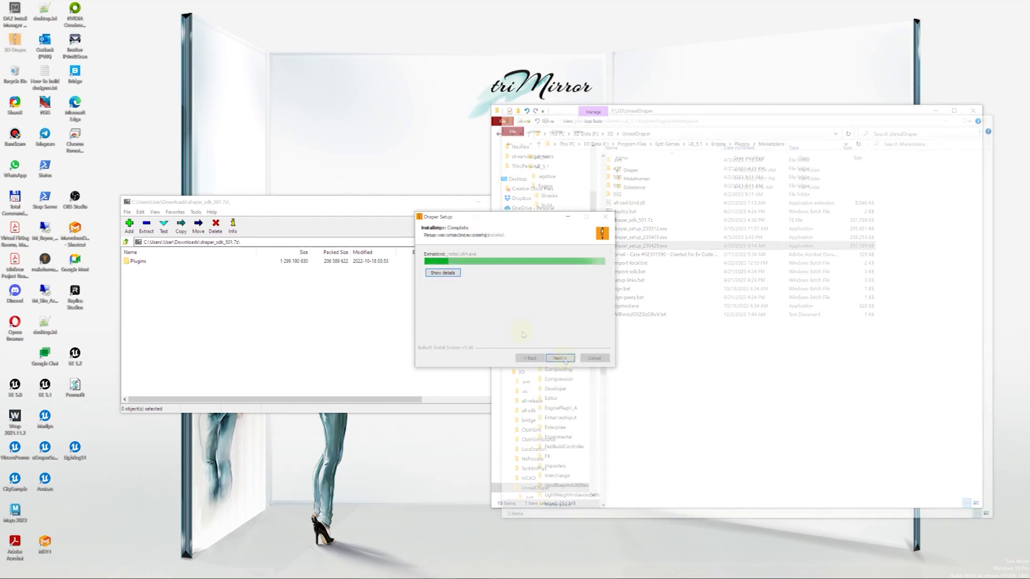
{"action": "left_click", "coordinate": [560, 358]}
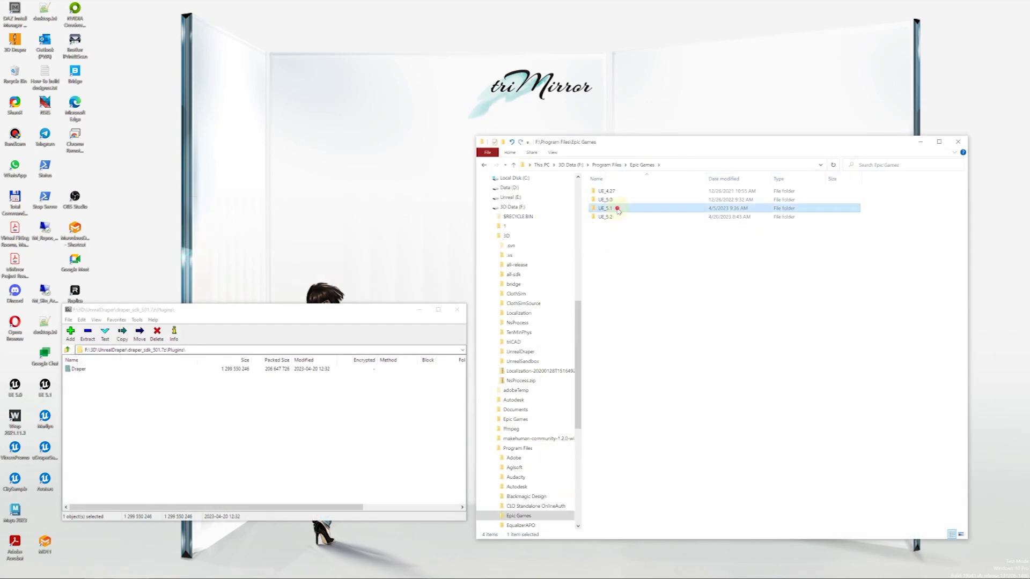
Step: Browse to UE_5.1\Engine\Plugins\Marketplace in File Explorer
{"action": "double_click", "coordinate": [612, 208]}
{"action": "double_click", "coordinate": [606, 200]}
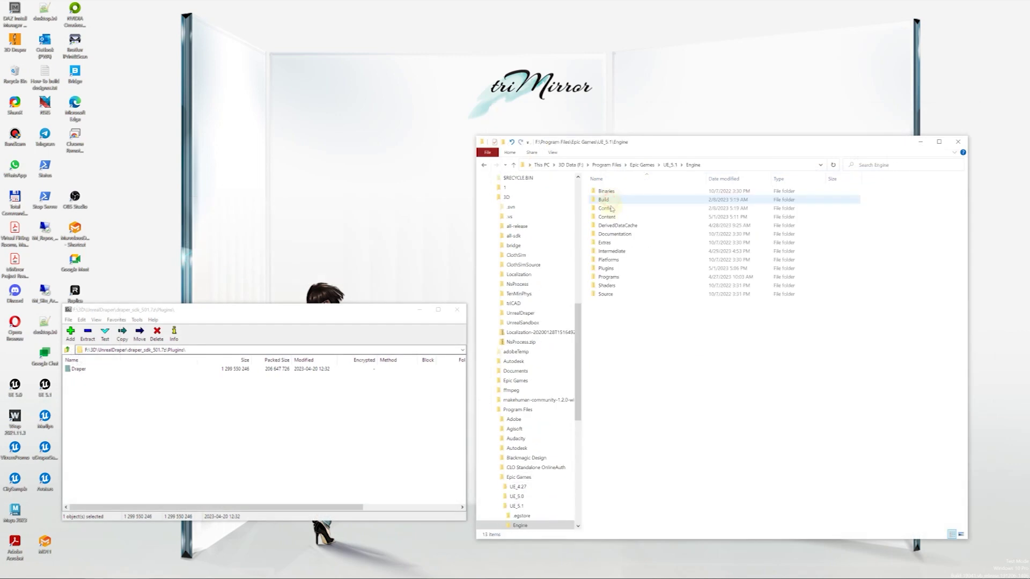
{"action": "double_click", "coordinate": [615, 268]}
{"action": "scroll", "coordinate": [651, 459], "scroll_direction": "down", "scroll_amount": 1}
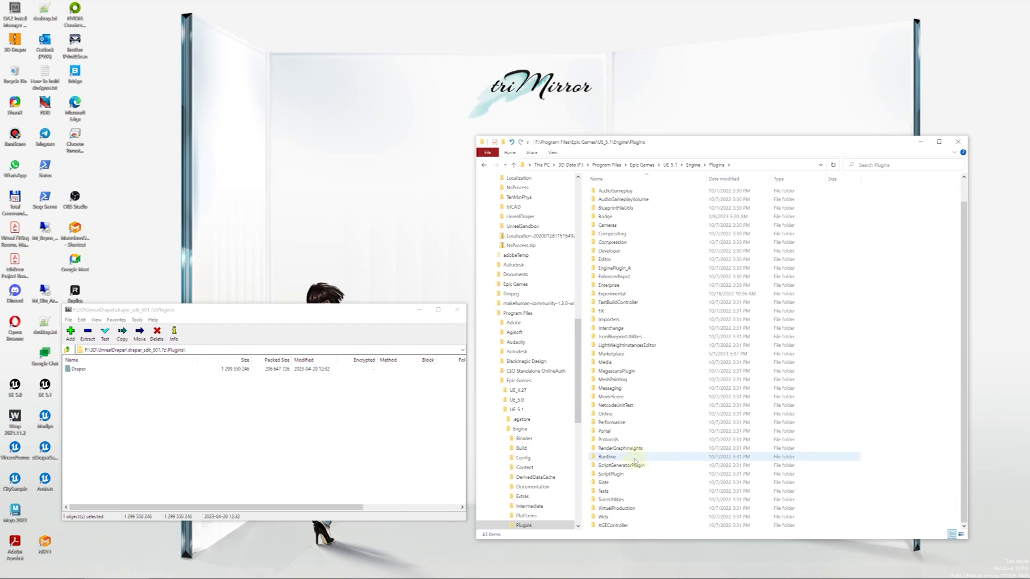
{"action": "double_click", "coordinate": [617, 355]}
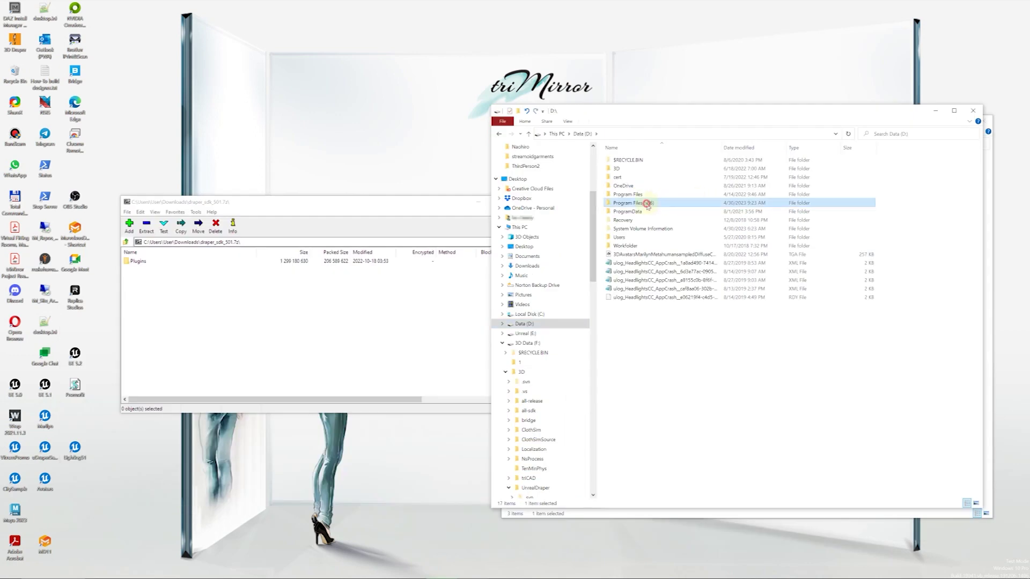
Step: Confirm the Draper folder links to Program Files (x86)\3D Draper\ue\501
{"action": "double_click", "coordinate": [650, 205]}
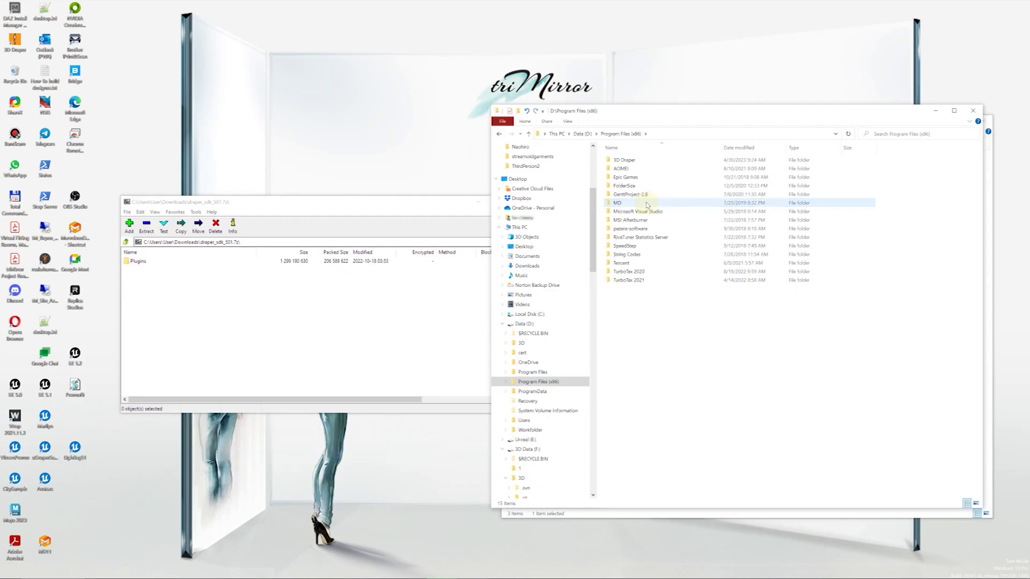
{"action": "double_click", "coordinate": [624, 160]}
{"action": "double_click", "coordinate": [620, 177]}
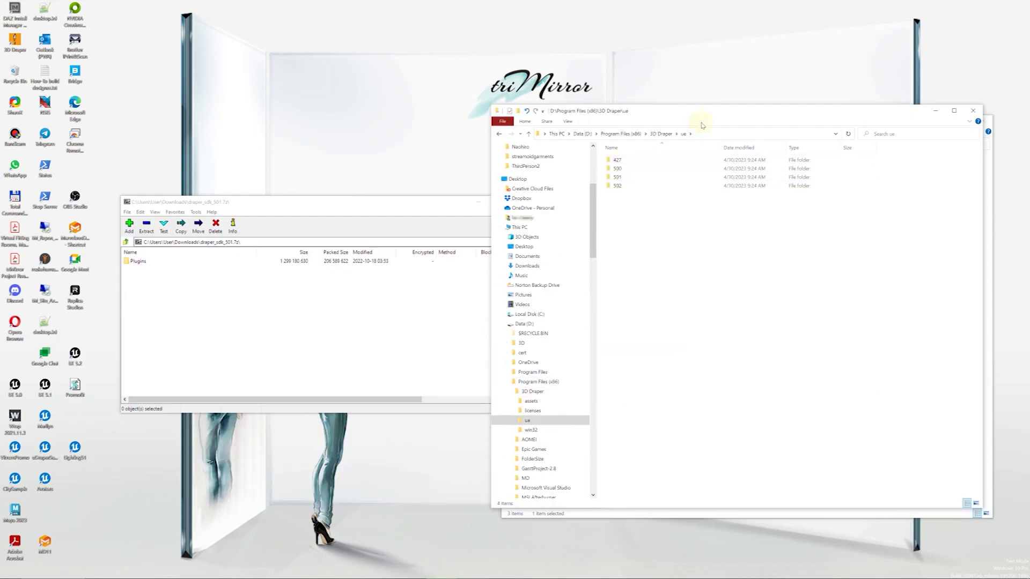
{"action": "left_click_drag", "start_coordinate": [701, 124], "coordinate": [272, 130]}
{"action": "right_click", "coordinate": [634, 171]}
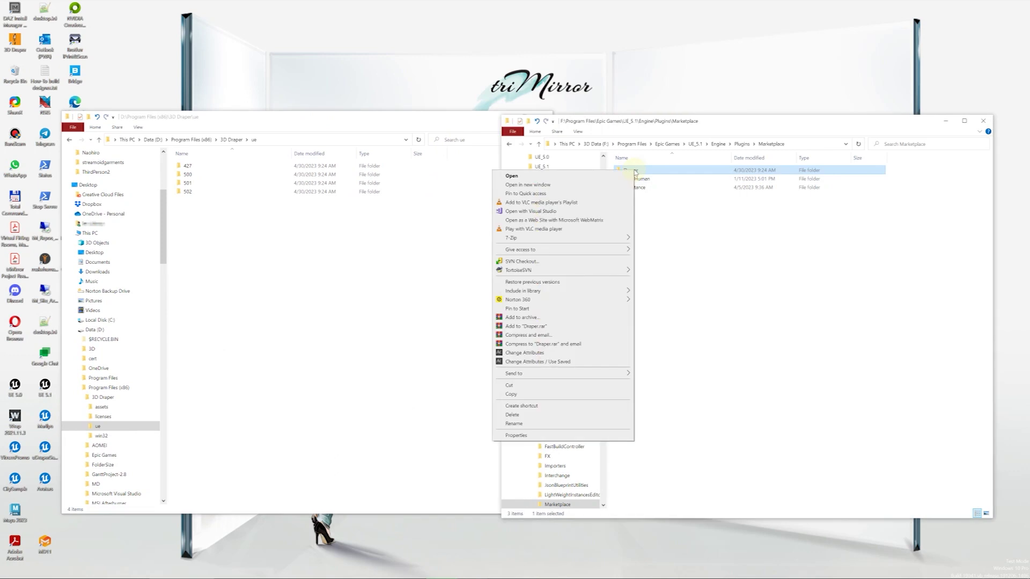
{"action": "left_click", "coordinate": [516, 435]}
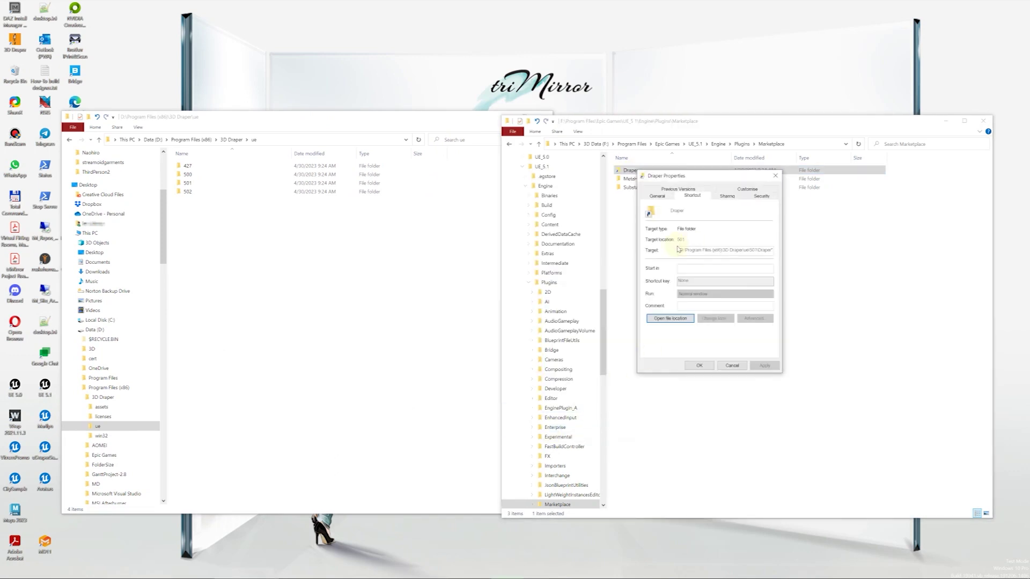
{"action": "left_click", "coordinate": [733, 366]}
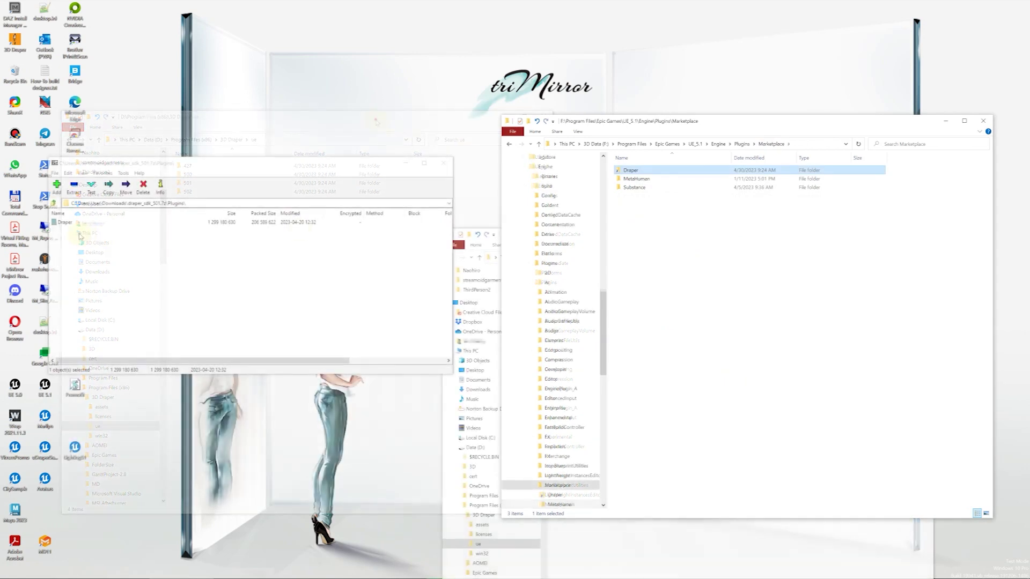
Step: Copy the SDK's Draper folder into UE_5.1 Marketplace, replacing the existing files
{"action": "left_click_drag", "start_coordinate": [68, 225], "coordinate": [711, 280]}
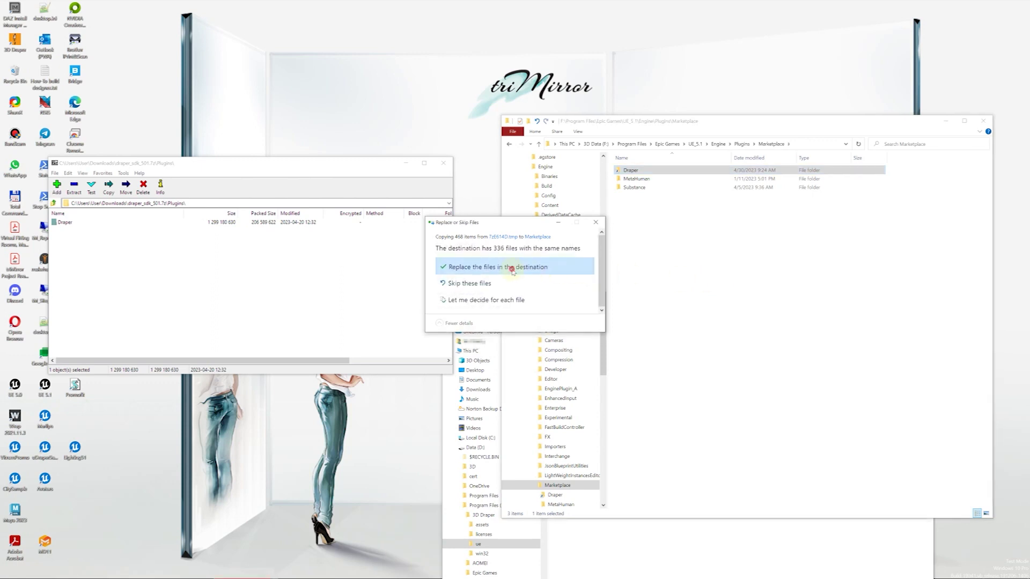
{"action": "left_click", "coordinate": [513, 271]}
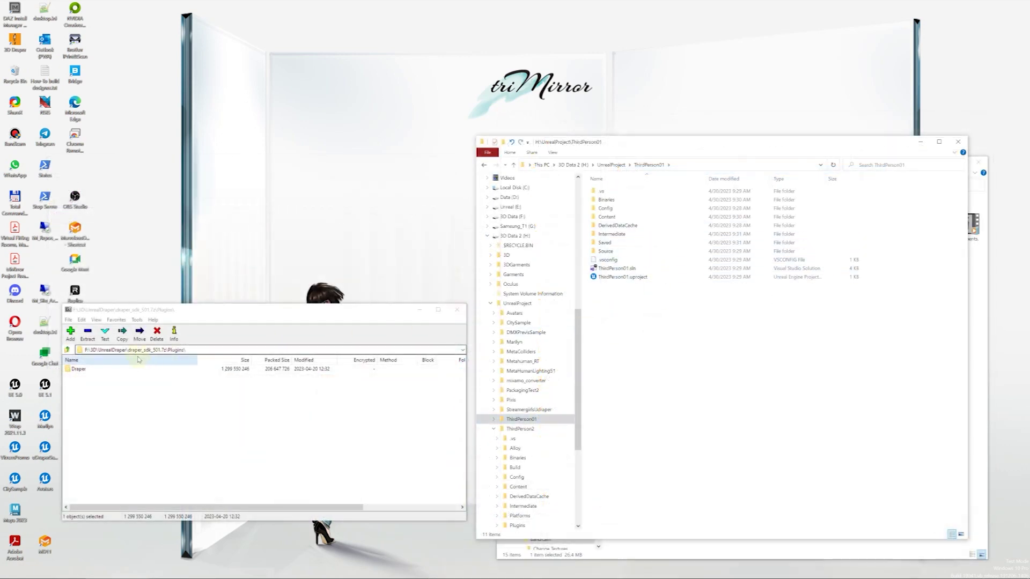
Step: Copy the archive's Plugins folder into ThirdPerson01 and check it contains Draper
{"action": "left_click", "coordinate": [67, 350]}
{"action": "left_click_drag", "start_coordinate": [79, 370], "coordinate": [606, 322]}
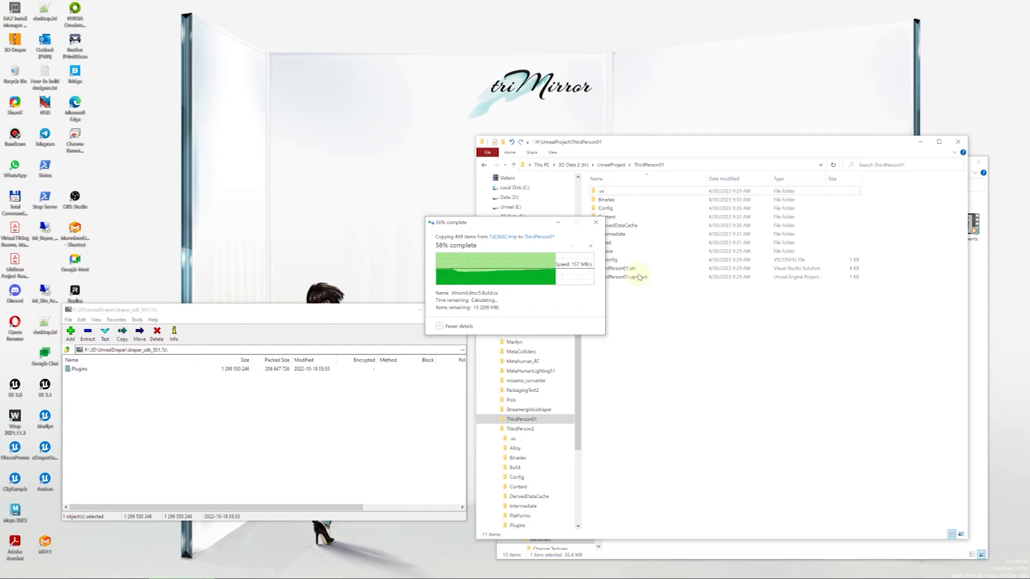
{"action": "double_click", "coordinate": [606, 243]}
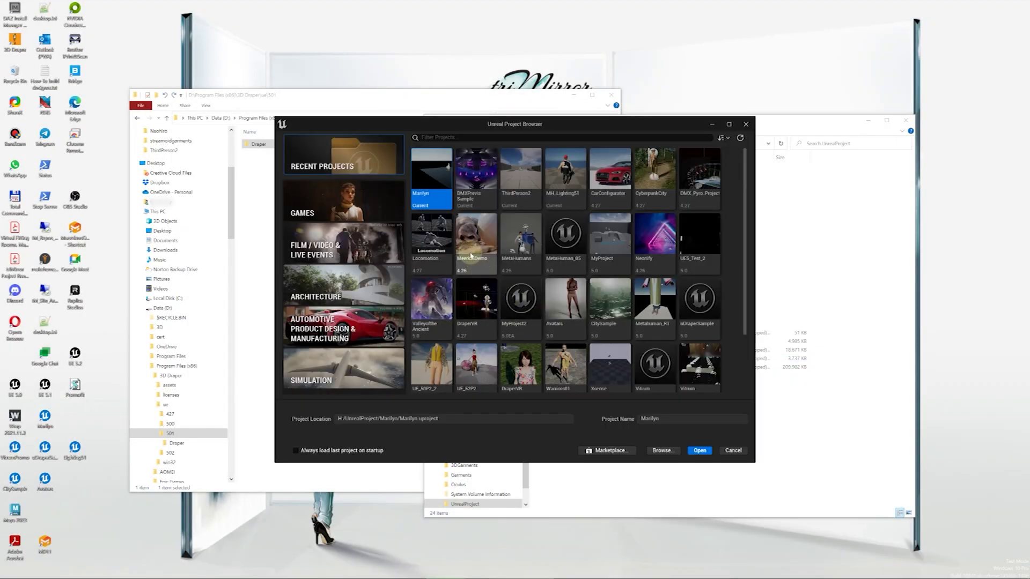
Step: Create the Games > Third Person Blueprint project ThirdPerson01 with Raytracing ticked
{"action": "left_click", "coordinate": [366, 202]}
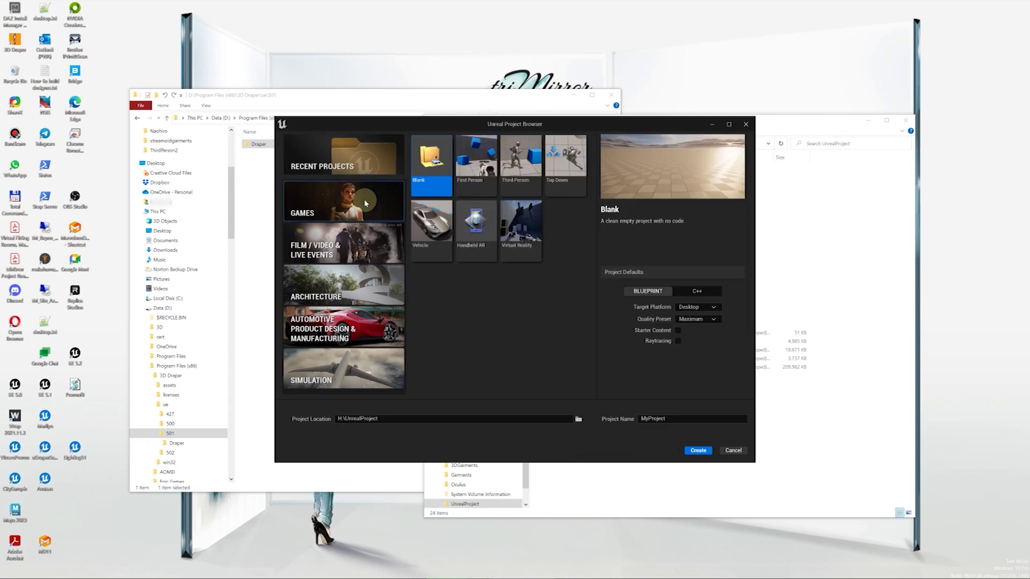
{"action": "left_click", "coordinate": [706, 295]}
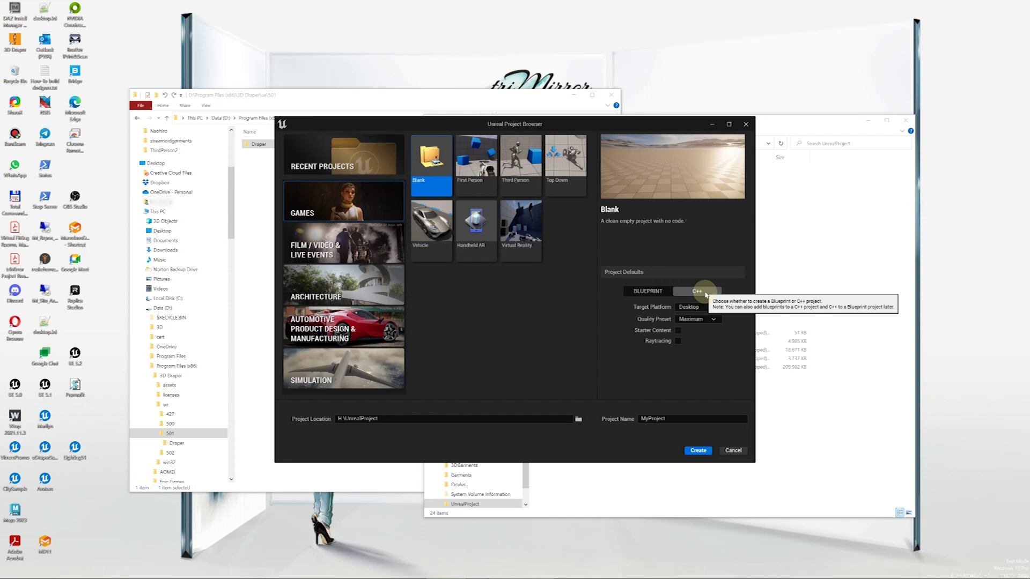
{"action": "left_click", "coordinate": [647, 292]}
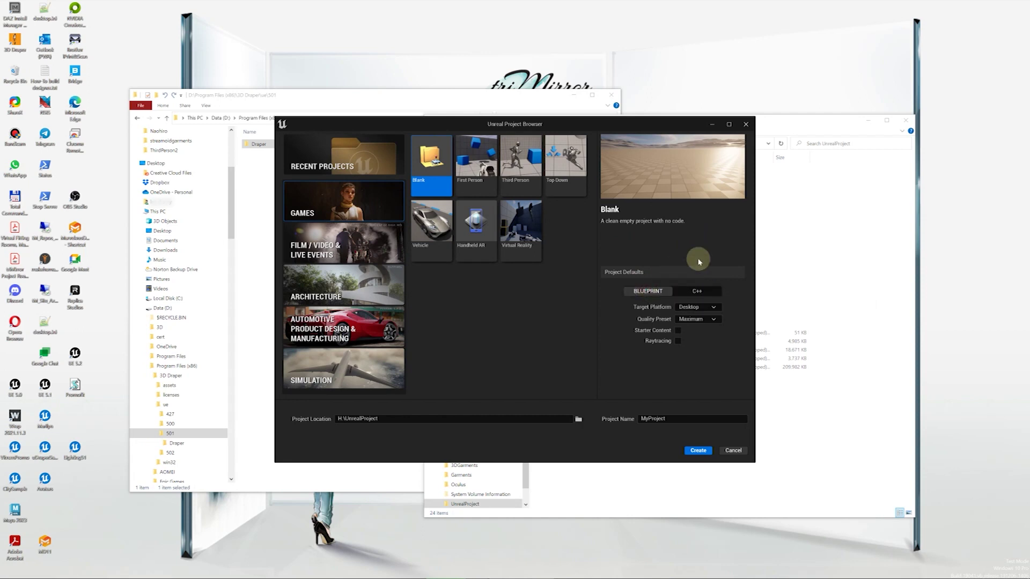
{"action": "left_click", "coordinate": [695, 347]}
{"action": "left_click", "coordinate": [519, 159]}
{"action": "left_click", "coordinate": [674, 419]}
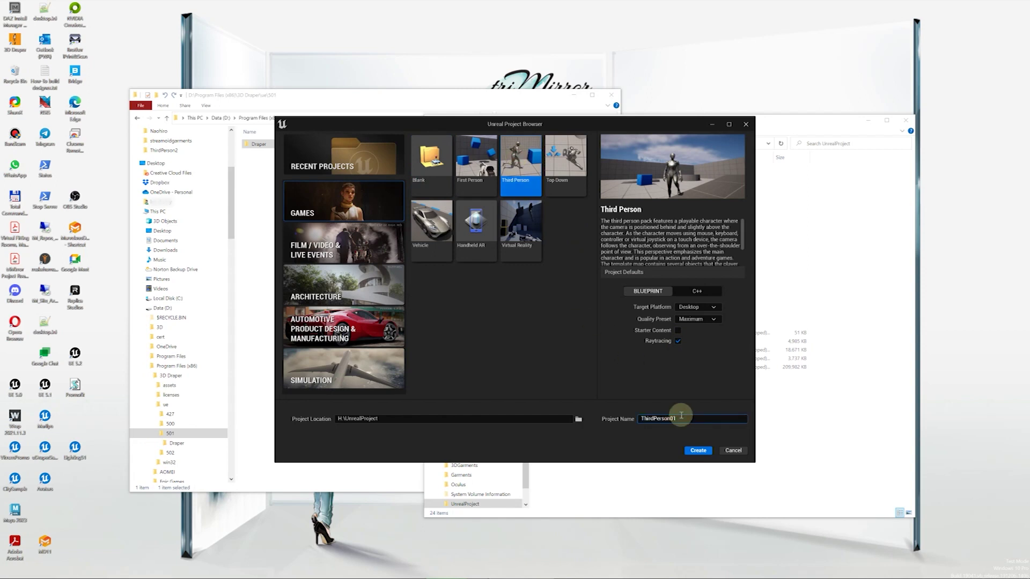
{"action": "left_click", "coordinate": [705, 452]}
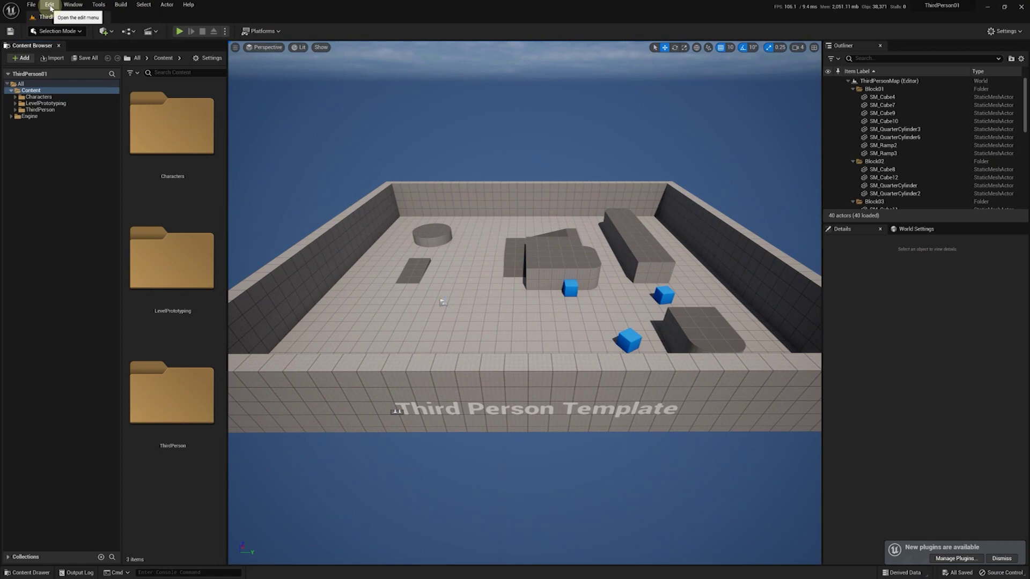
Step: Enable the uDraper plugin (searched as 'udrap') and restart the editor to apply it
{"action": "left_click", "coordinate": [49, 7]}
{"action": "left_click", "coordinate": [73, 130]}
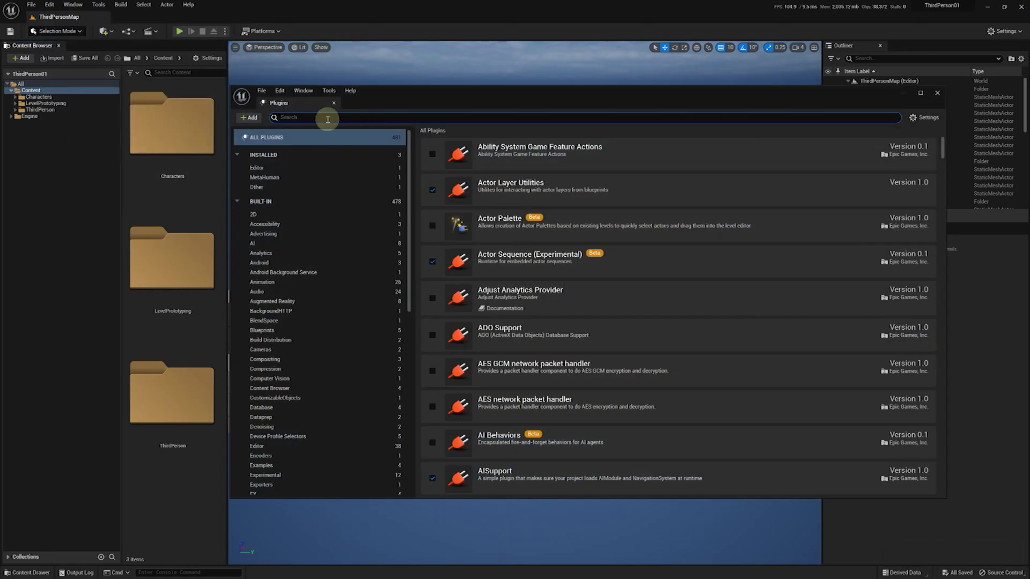
{"action": "type", "text": "udrap"}
{"action": "left_click", "coordinate": [433, 156]}
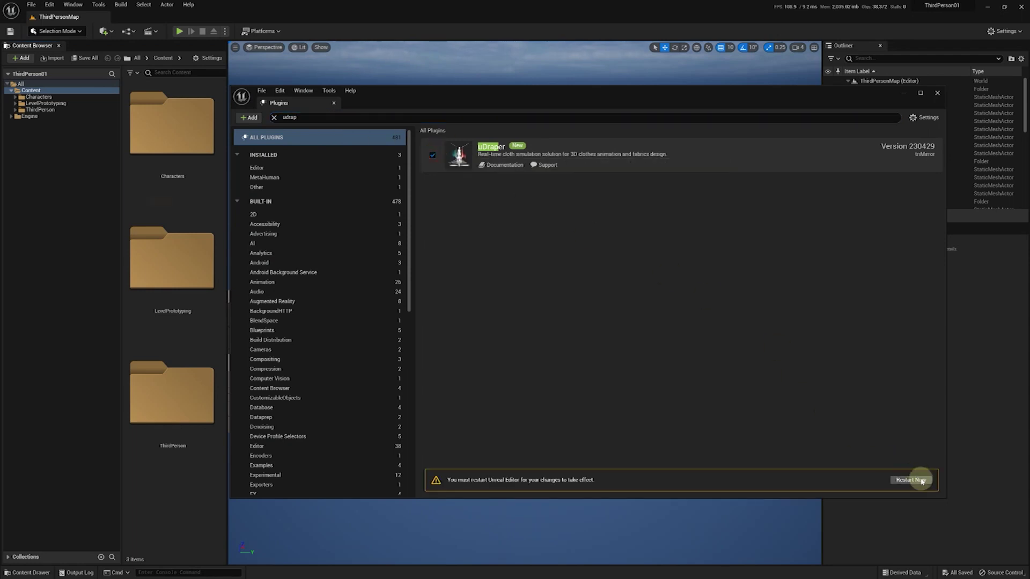
{"action": "left_click", "coordinate": [923, 481]}
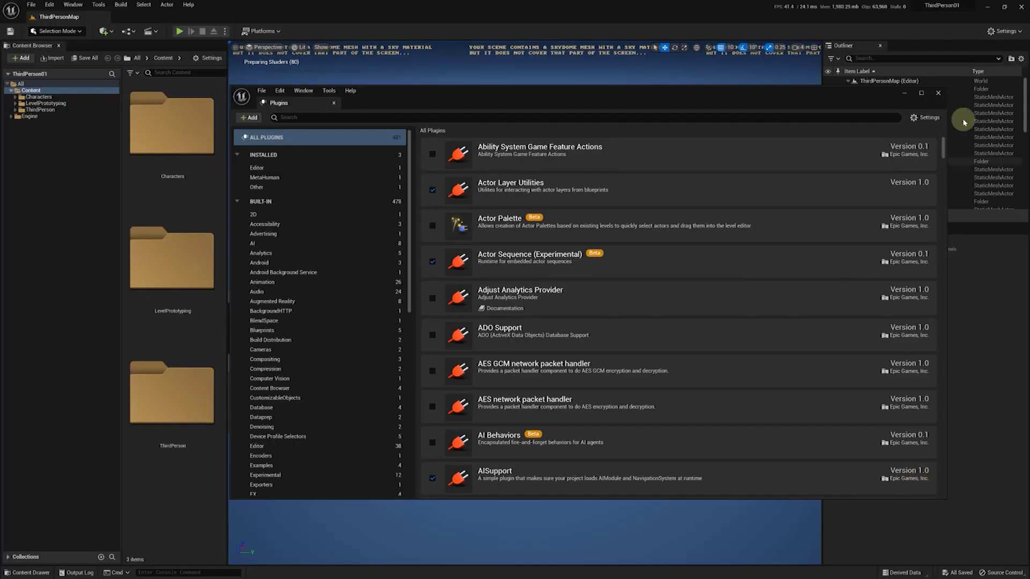
{"action": "left_click", "coordinate": [938, 93]}
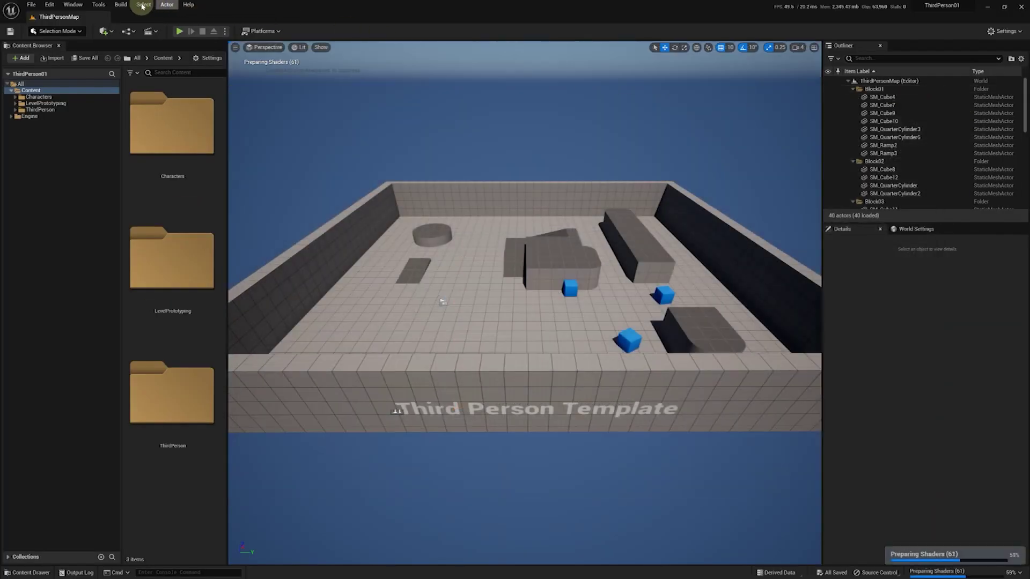
{"action": "left_click", "coordinate": [103, 5]}
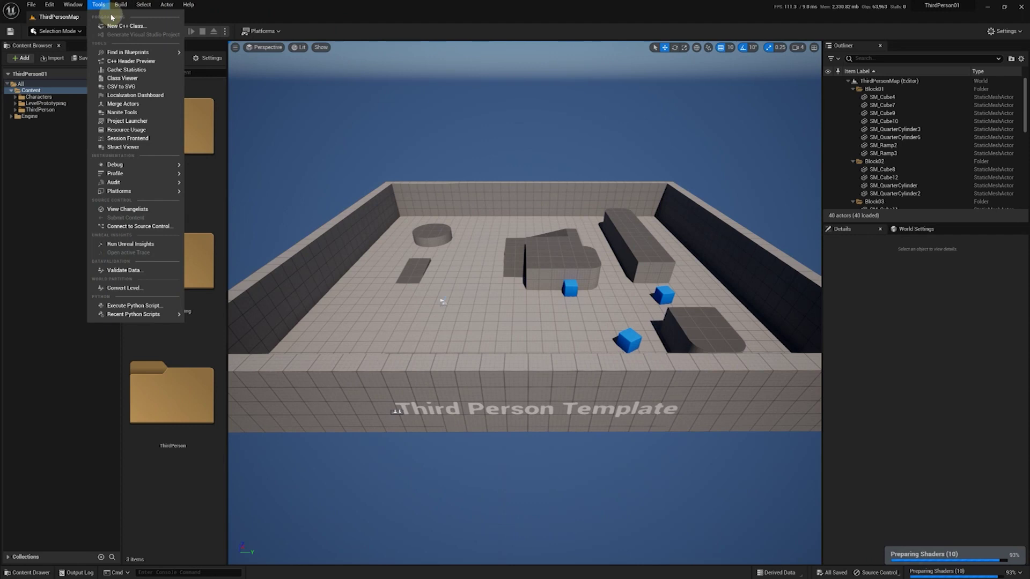
Step: Add an empty C++ class MyClass with parent None, then close the Unreal Editor
{"action": "left_click", "coordinate": [125, 26]}
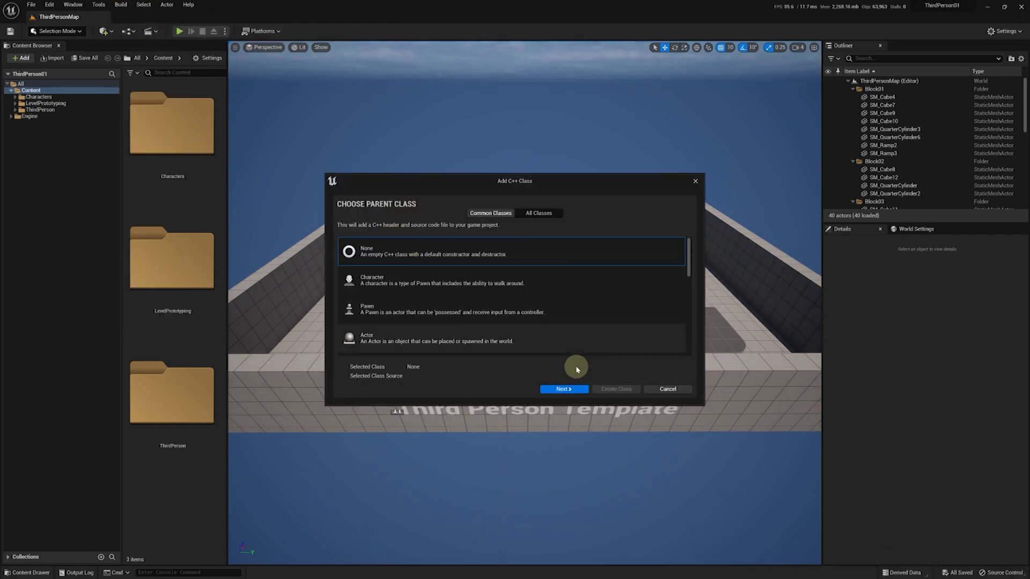
{"action": "left_click", "coordinate": [574, 388]}
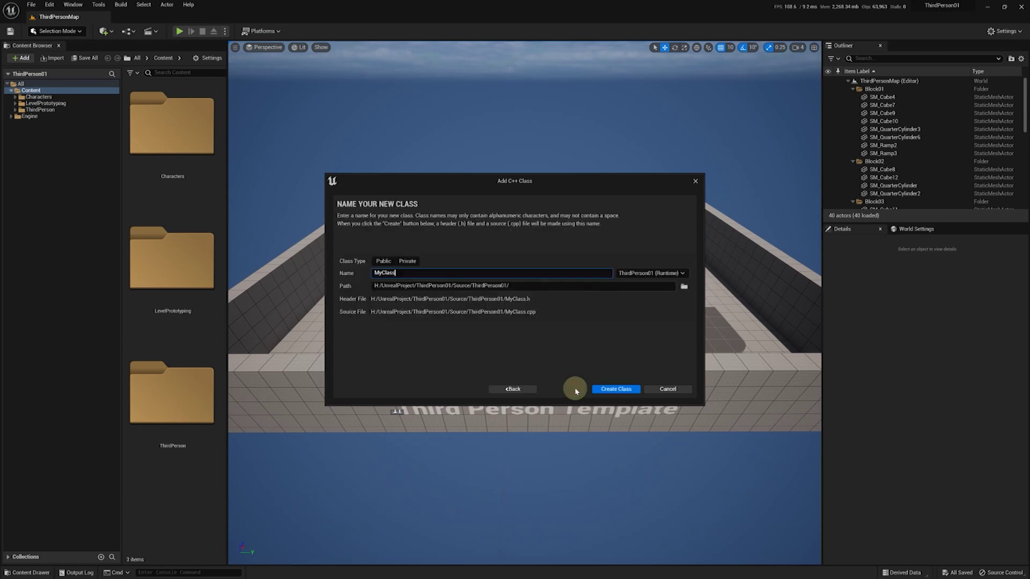
{"action": "left_click", "coordinate": [620, 389]}
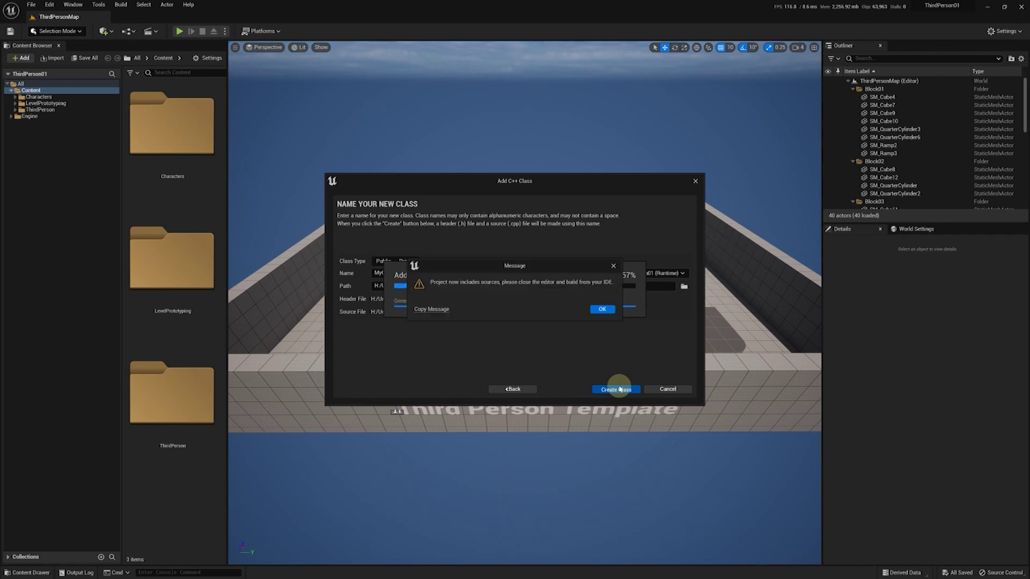
{"action": "left_click", "coordinate": [604, 309]}
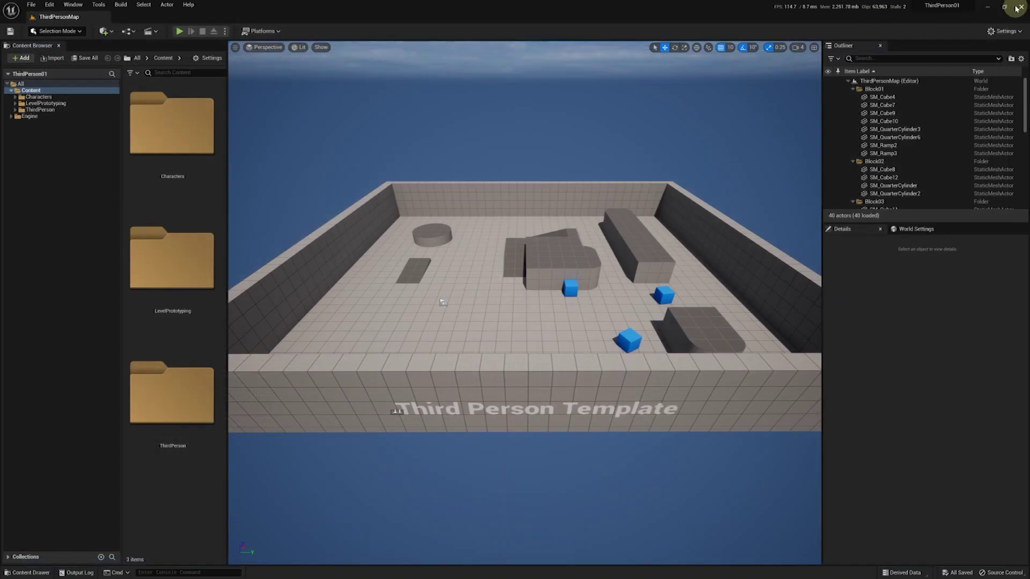
{"action": "left_click", "coordinate": [1018, 8]}
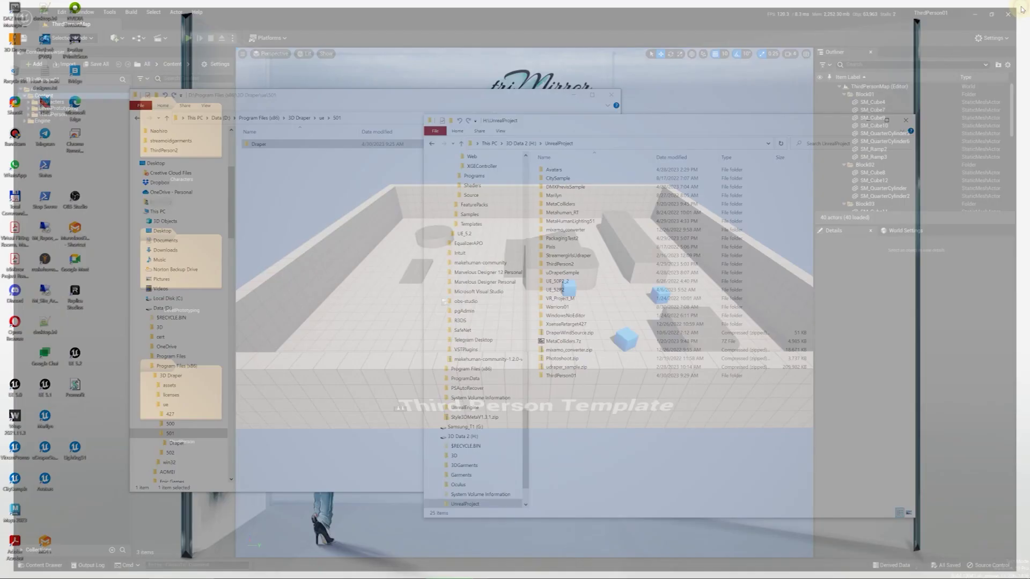
Step: Launch ThirdPerson01.uproject from its folder and agree to rebuild the missing modules
{"action": "double_click", "coordinate": [579, 377]}
{"action": "double_click", "coordinate": [578, 247]}
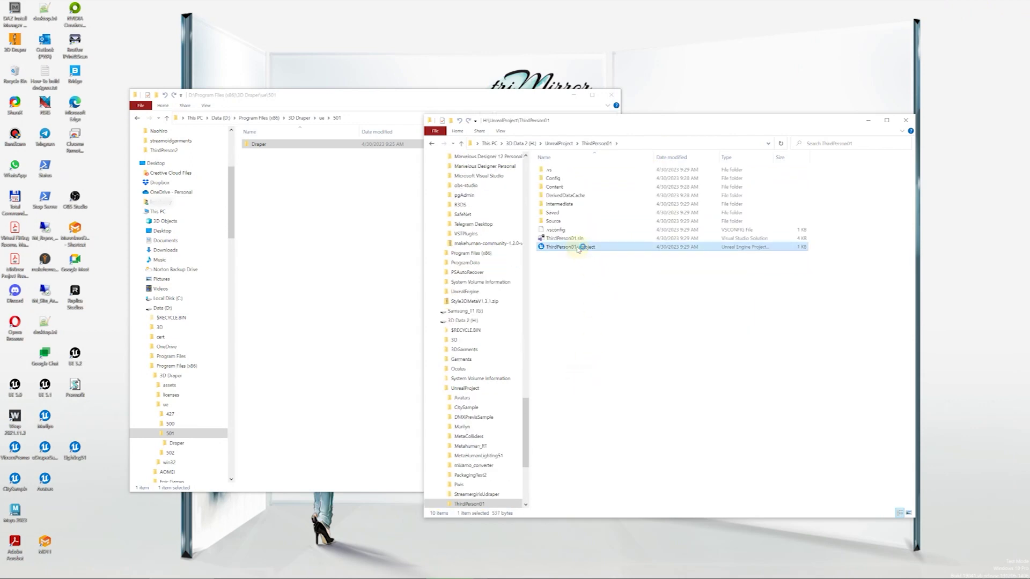
{"action": "left_click", "coordinate": [542, 332]}
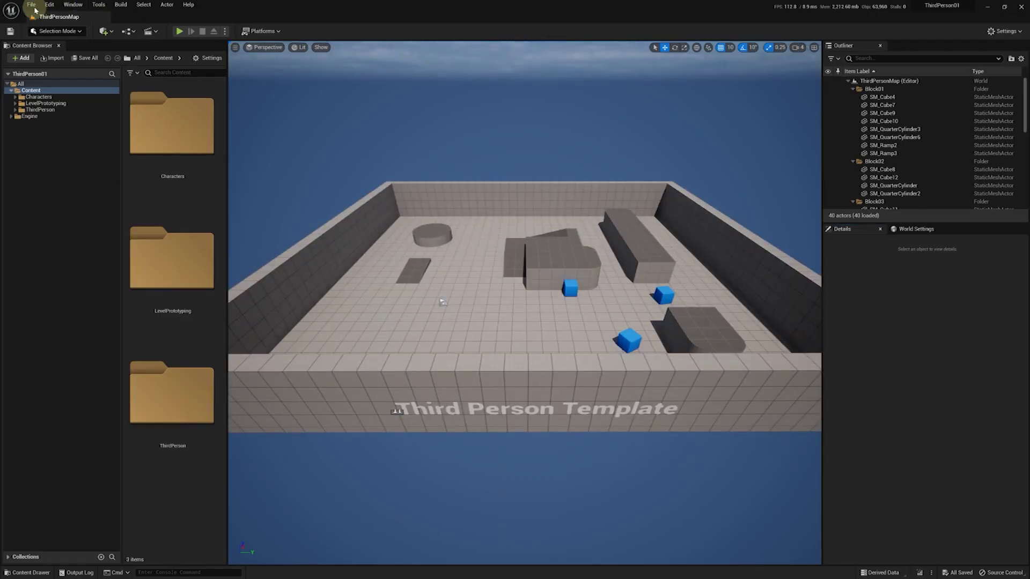
Step: Open the existing ThirdPerson2 project and get back to the level editor
{"action": "left_click", "coordinate": [32, 6]}
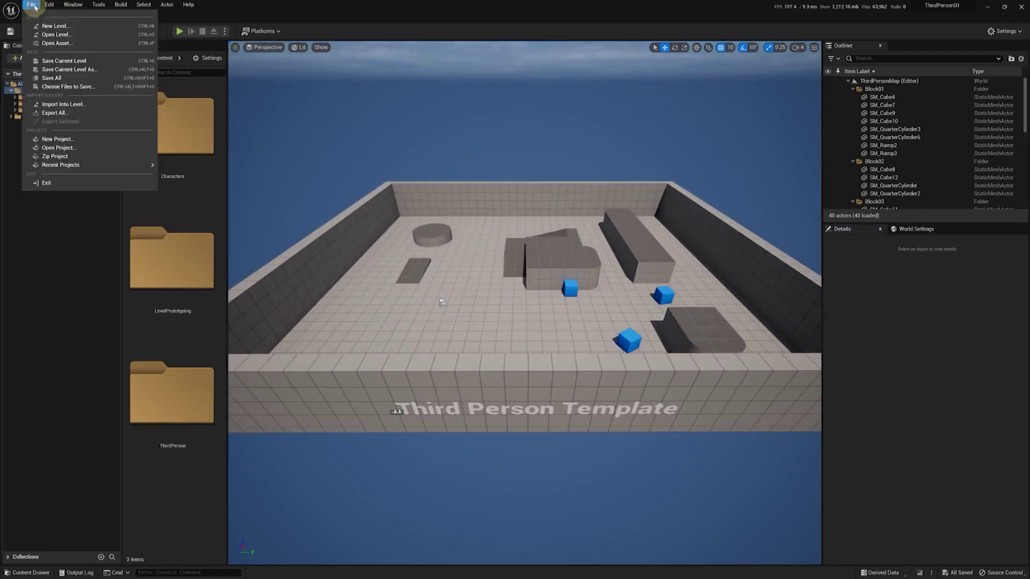
{"action": "left_click", "coordinate": [55, 147]}
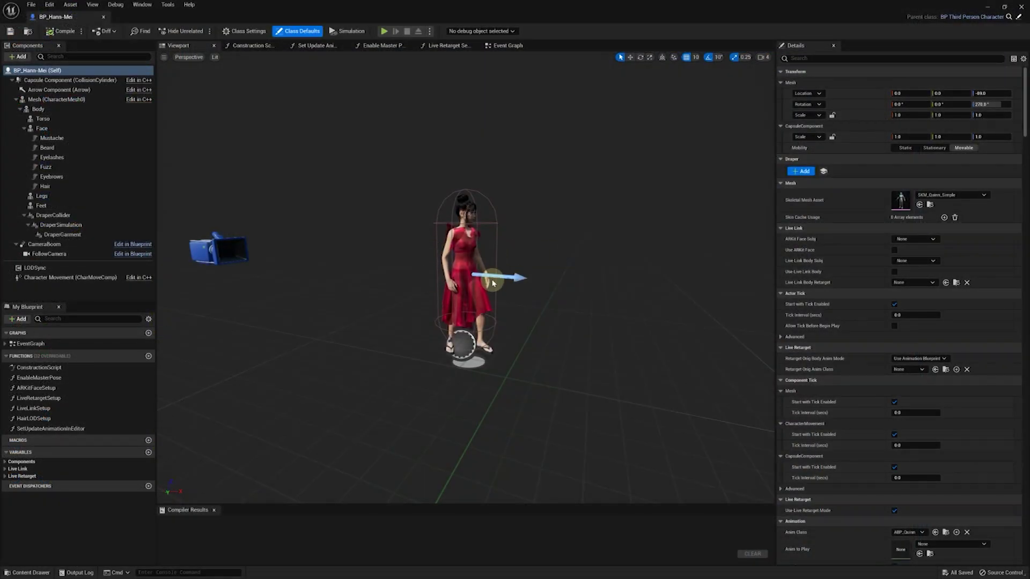
{"action": "left_click", "coordinate": [988, 6]}
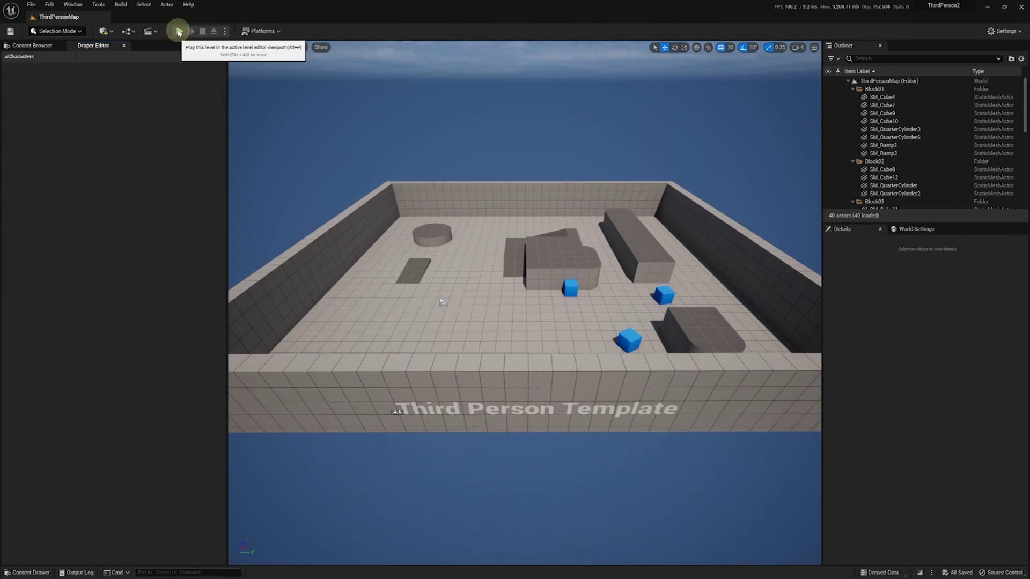
Step: Play-test the level, walking and jumping the red-dressed character, then stop play
{"action": "left_click", "coordinate": [180, 32]}
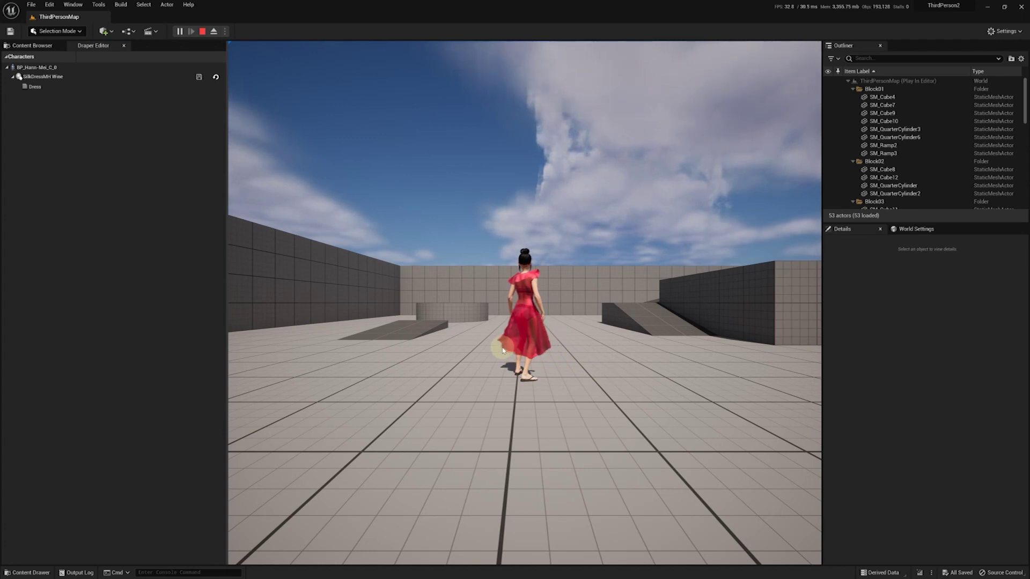
{"action": "key", "text": "s"}
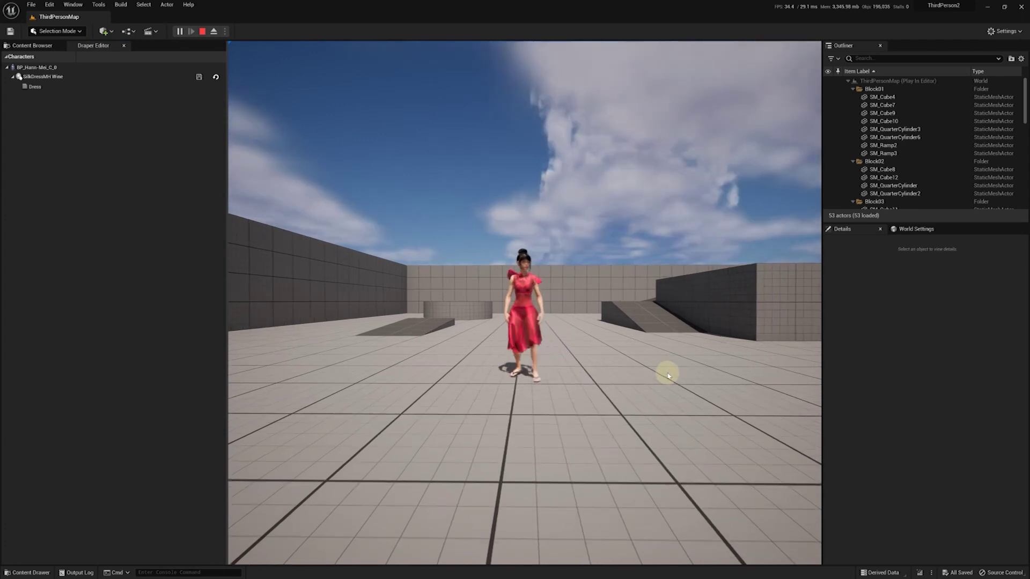
{"action": "key", "text": "space"}
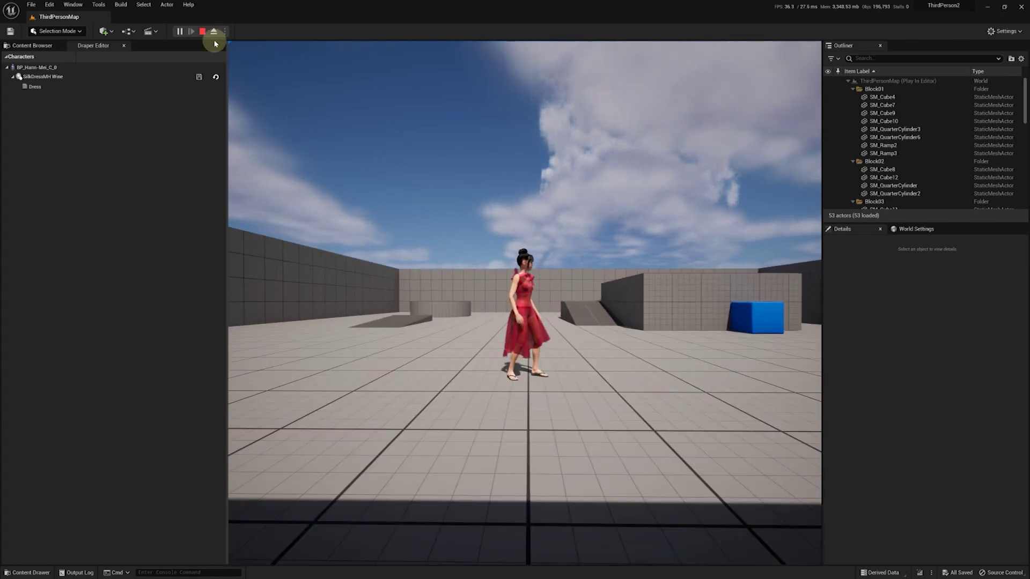
{"action": "left_click", "coordinate": [202, 32]}
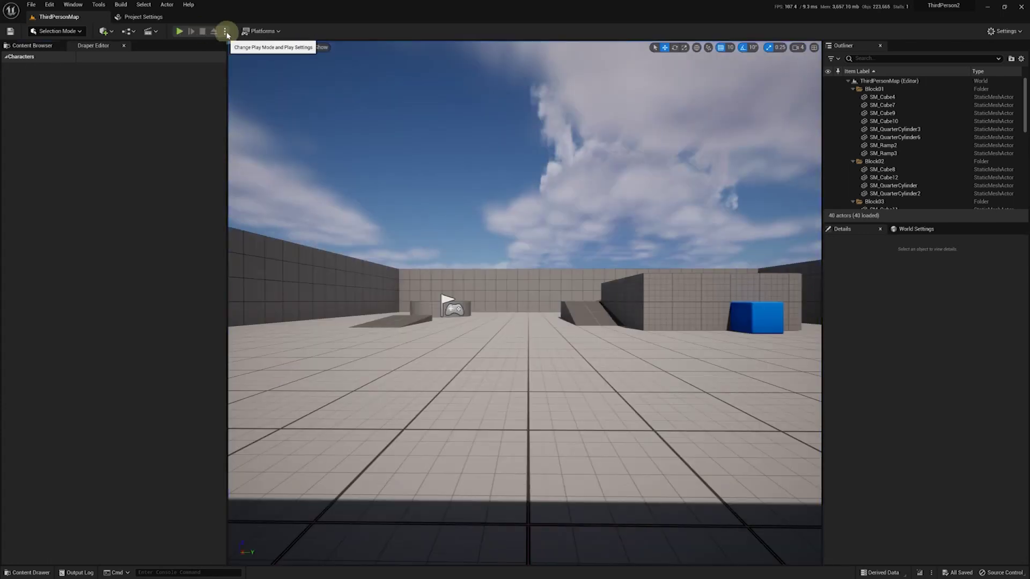
Step: Package the project for Windows into the PackagingTest2 folder and show the output log
{"action": "left_click", "coordinate": [261, 31]}
{"action": "left_click", "coordinate": [260, 31]}
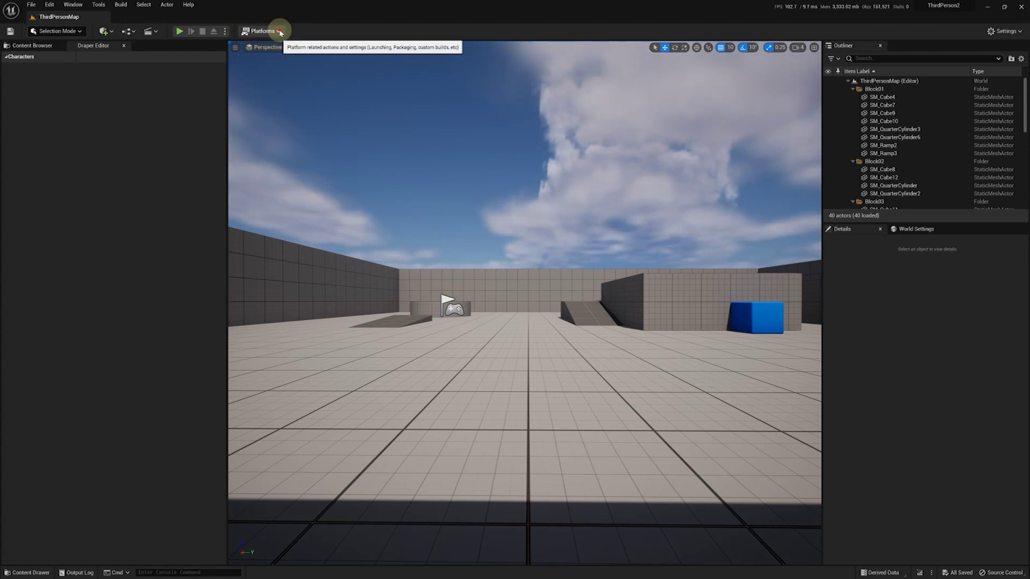
{"action": "left_click", "coordinate": [260, 32]}
{"action": "mouse_move", "coordinate": [298, 141]}
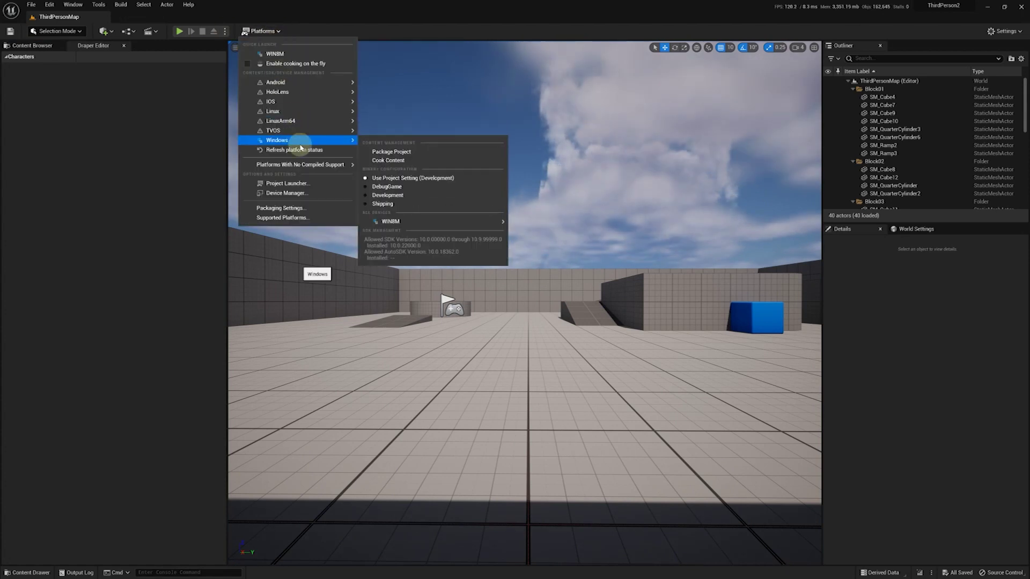
{"action": "left_click", "coordinate": [408, 152]}
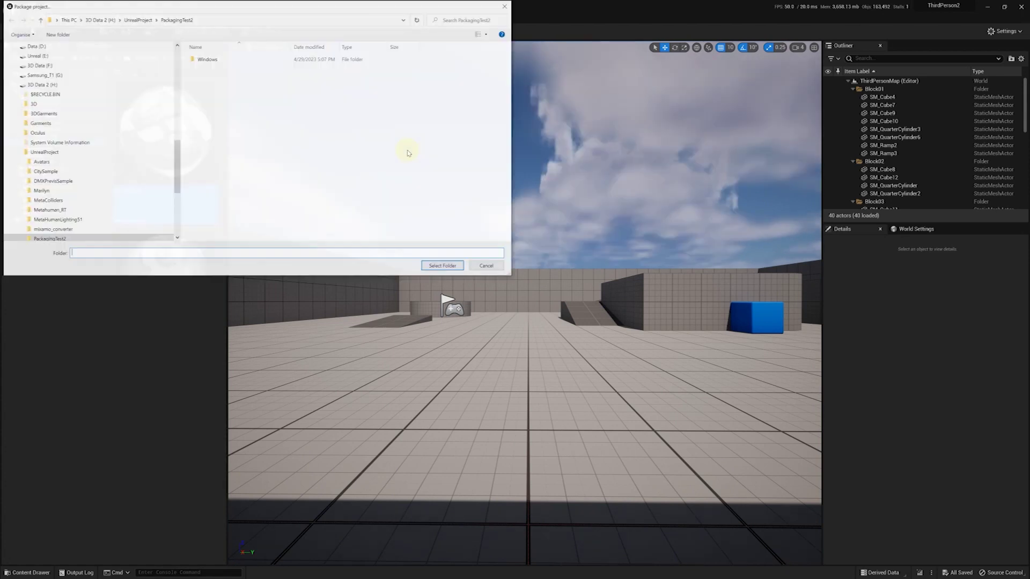
{"action": "left_click", "coordinate": [94, 239]}
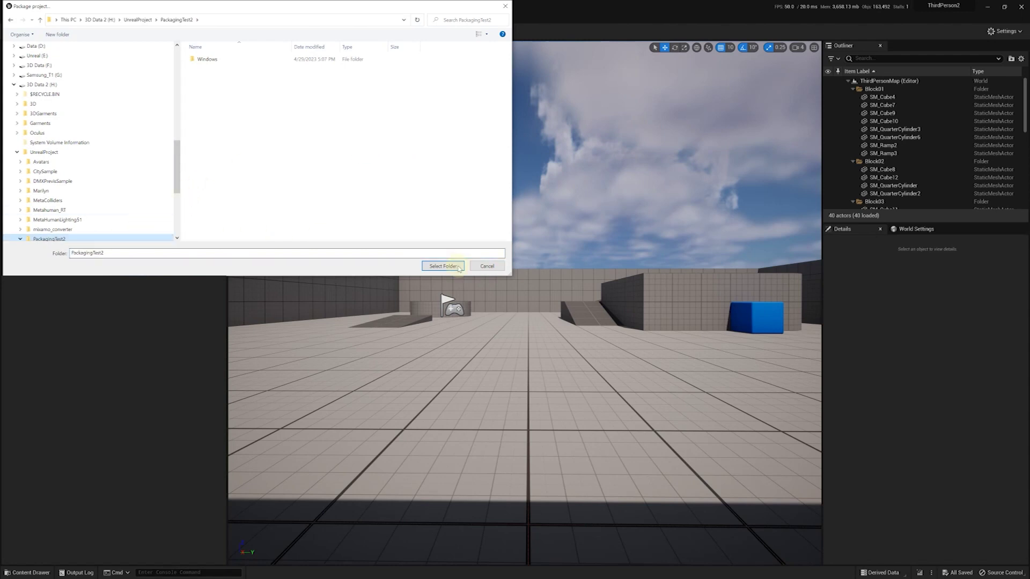
{"action": "left_click", "coordinate": [458, 267]}
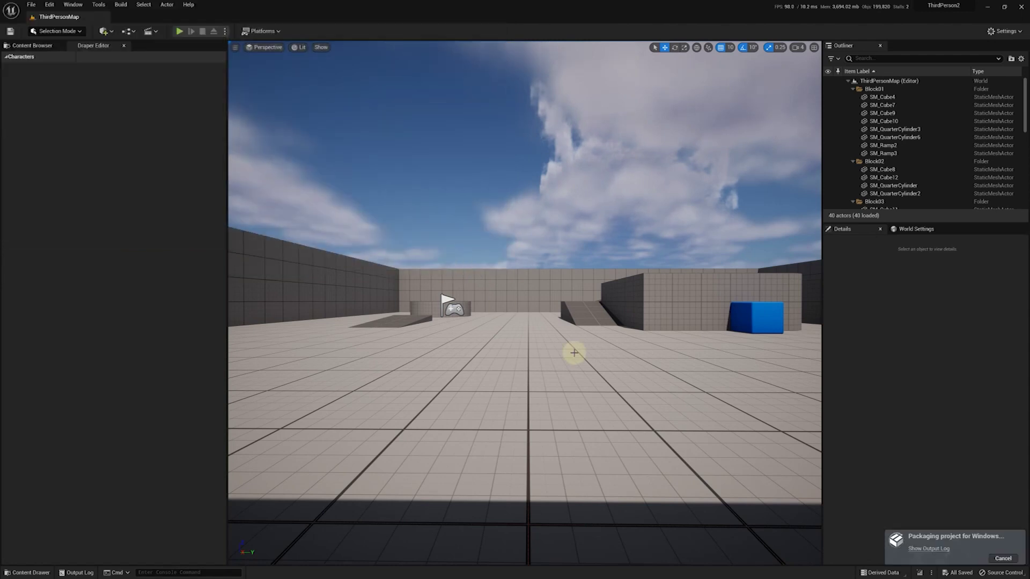
{"action": "left_click", "coordinate": [915, 550]}
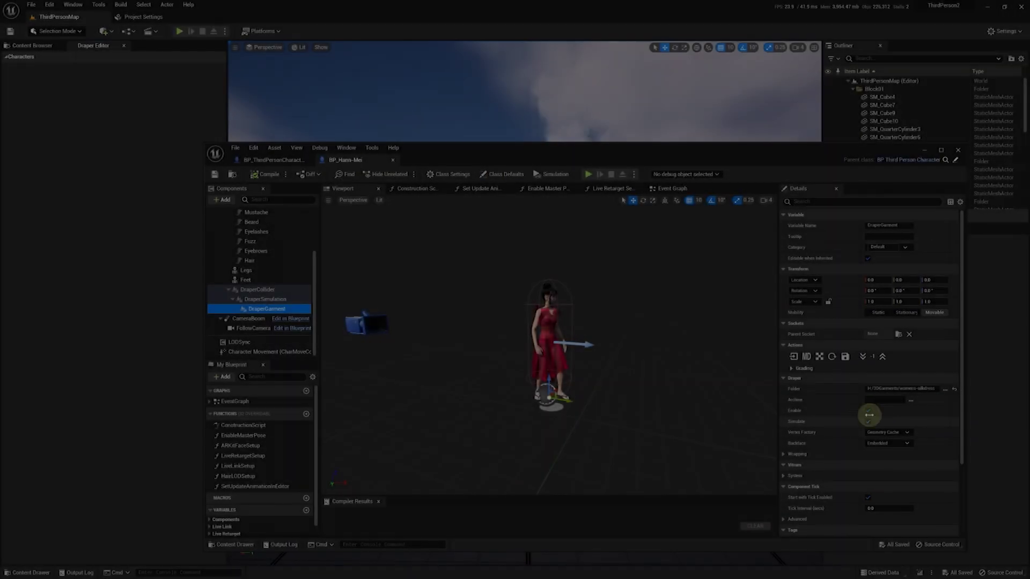
Step: Copy the womens-silkdress garment folder from the DraperGarment path into ThirdPerson2\Clothes
{"action": "mouse_move", "coordinate": [909, 388]}
{"action": "left_mouse_down"}
{"action": "mouse_move", "coordinate": [949, 388]}
{"action": "mouse_move", "coordinate": [889, 389]}
{"action": "left_mouse_up"}
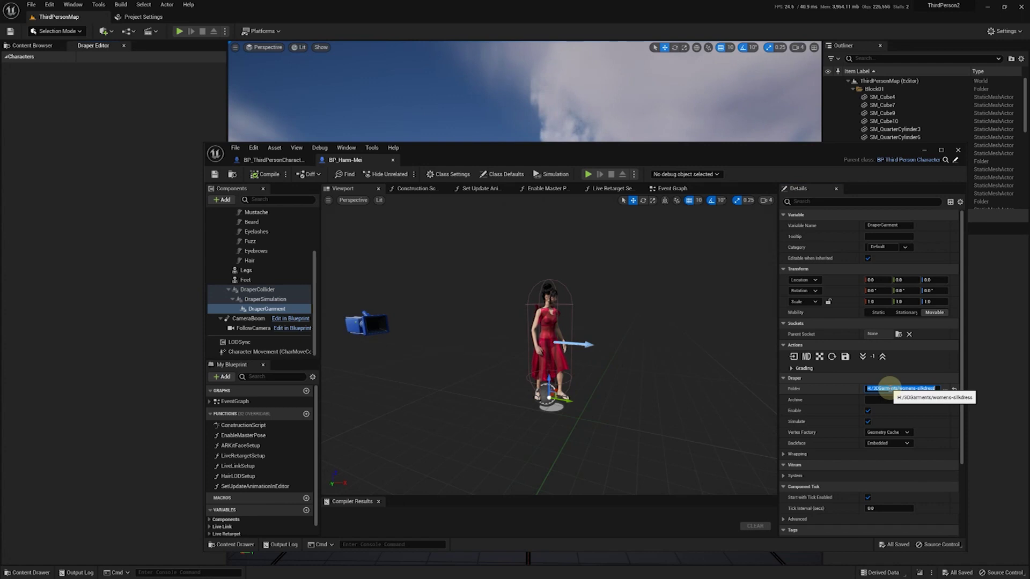
{"action": "key", "text": "alt+Tab"}
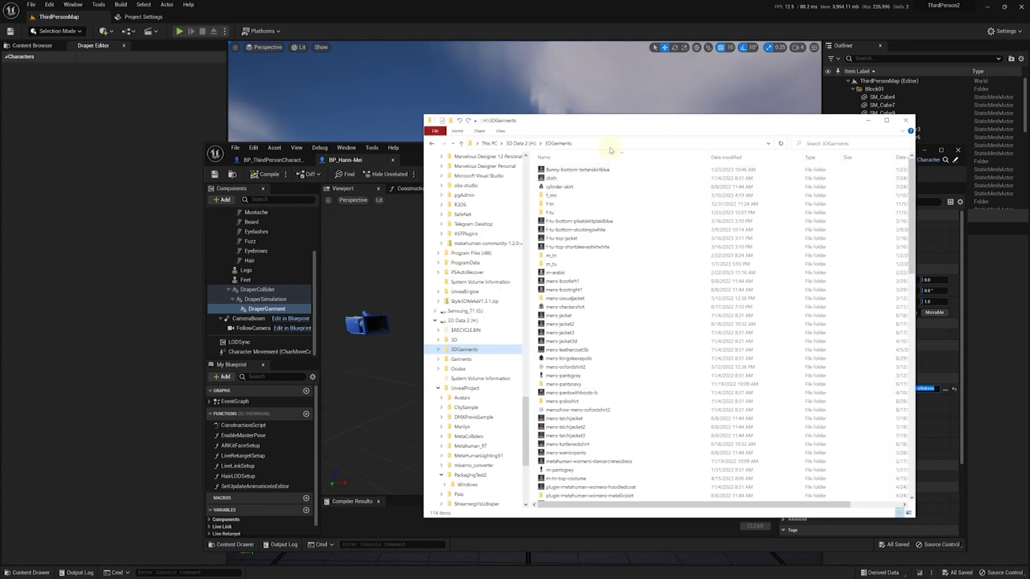
{"action": "left_click", "coordinate": [609, 144]}
{"action": "key", "text": "Return"}
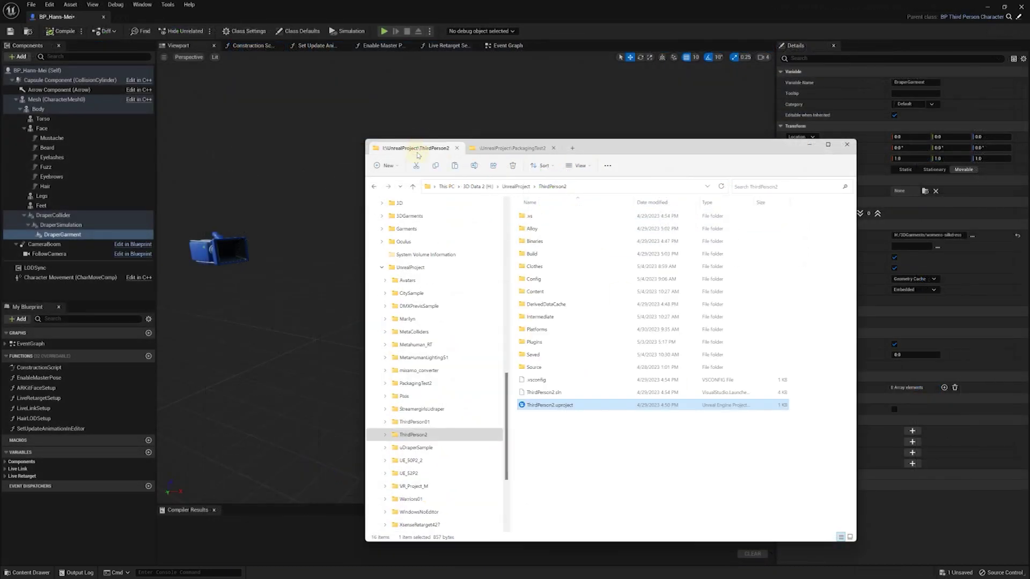
{"action": "double_click", "coordinate": [534, 266]}
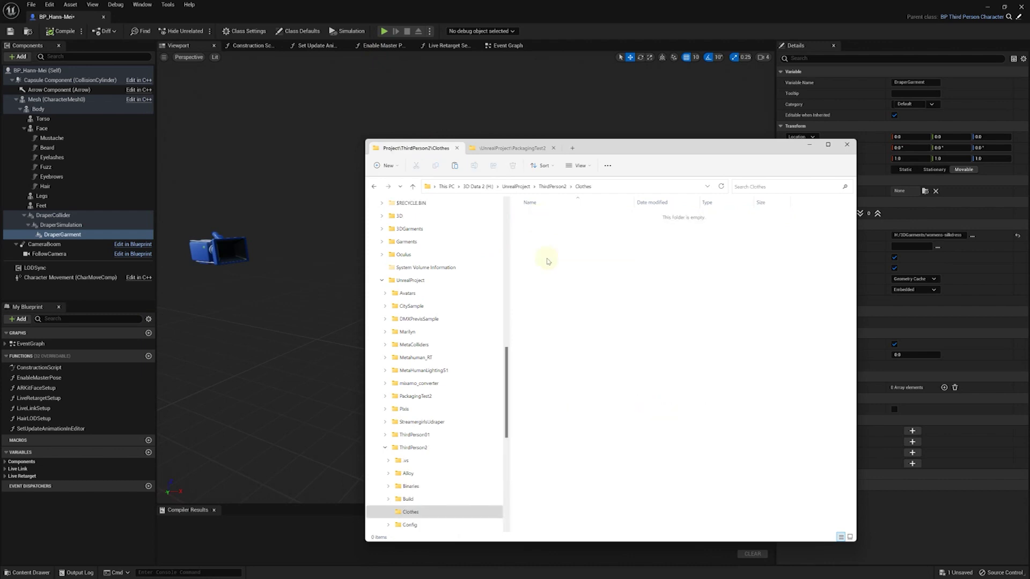
{"action": "key", "text": "ctrl+v"}
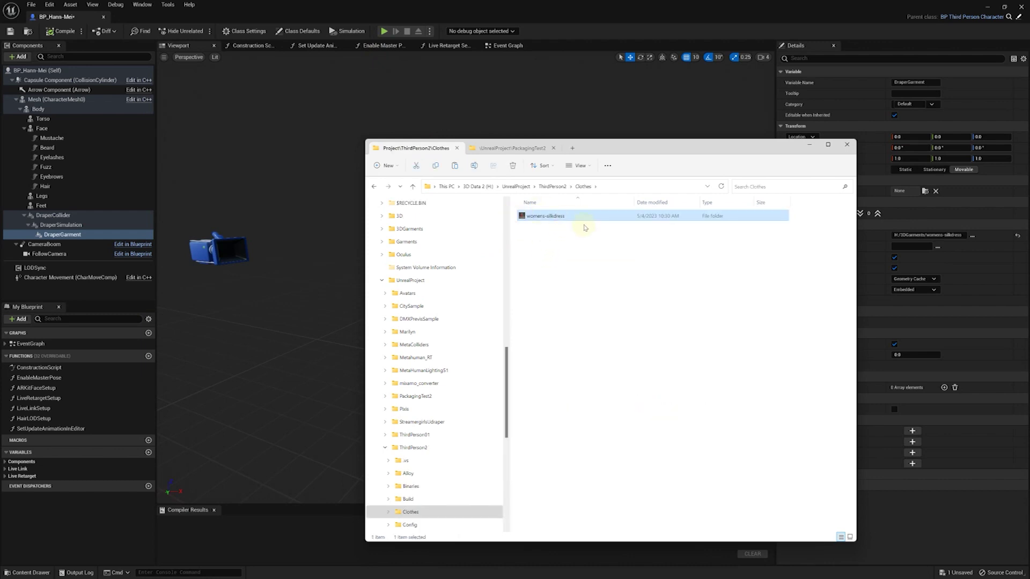
{"action": "left_click", "coordinate": [811, 145]}
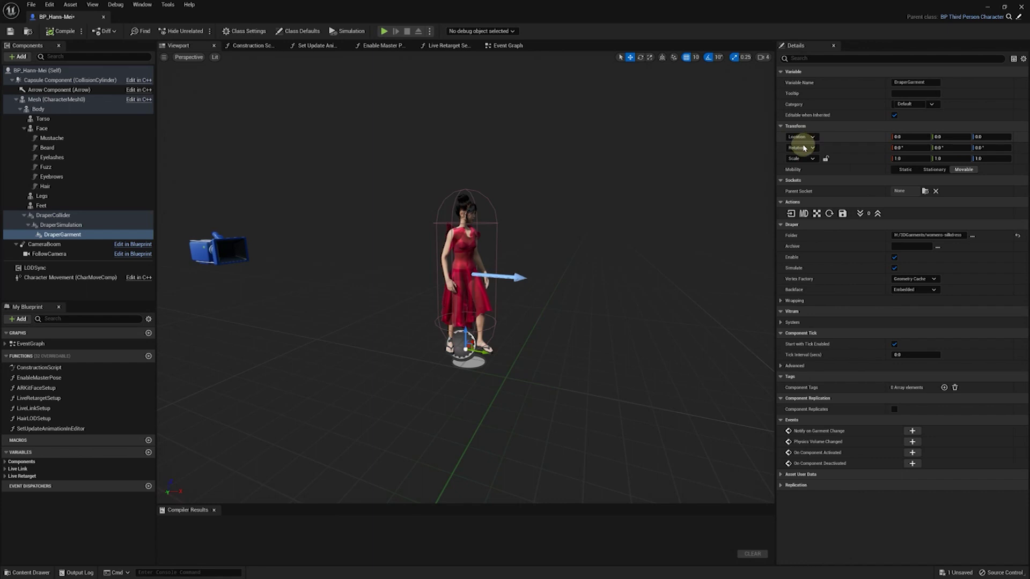
Step: Set the DraperGarment Folder to ThirdPerson2\Clothes\womens-silkdress and check the new path
{"action": "left_click", "coordinate": [80, 236]}
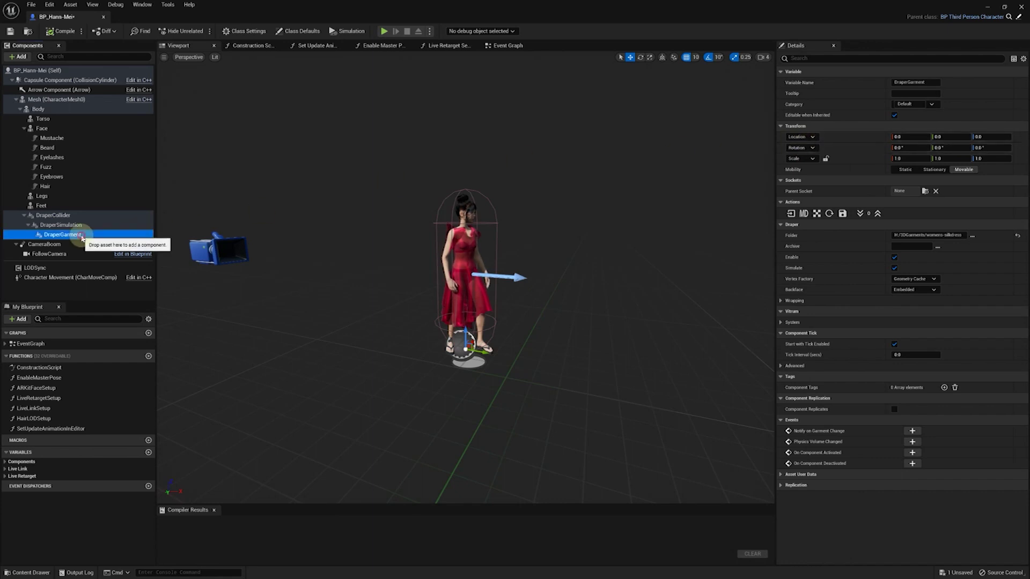
{"action": "left_click", "coordinate": [972, 236]}
{"action": "double_click", "coordinate": [214, 217]}
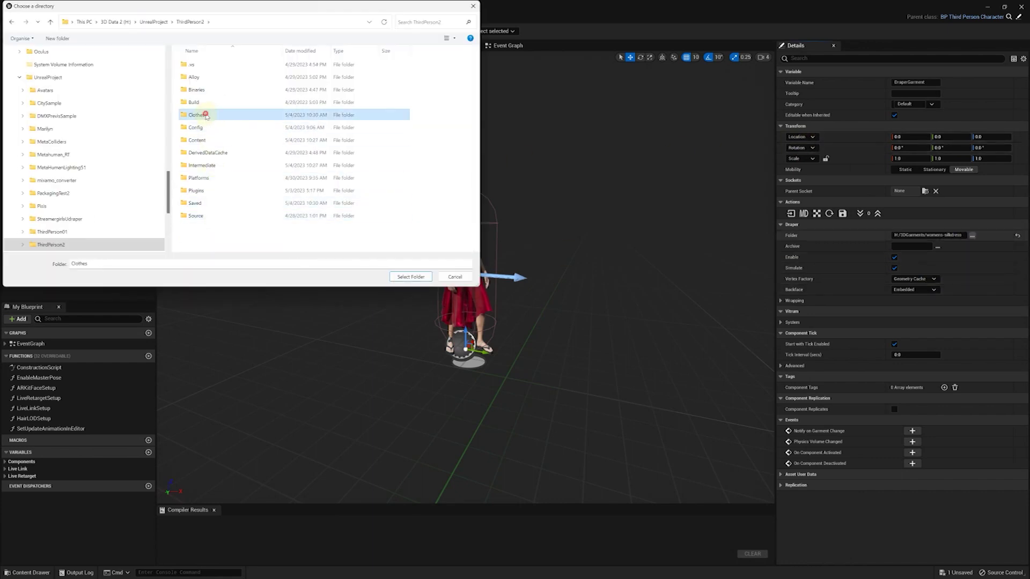
{"action": "double_click", "coordinate": [199, 114]}
{"action": "left_click", "coordinate": [207, 64]}
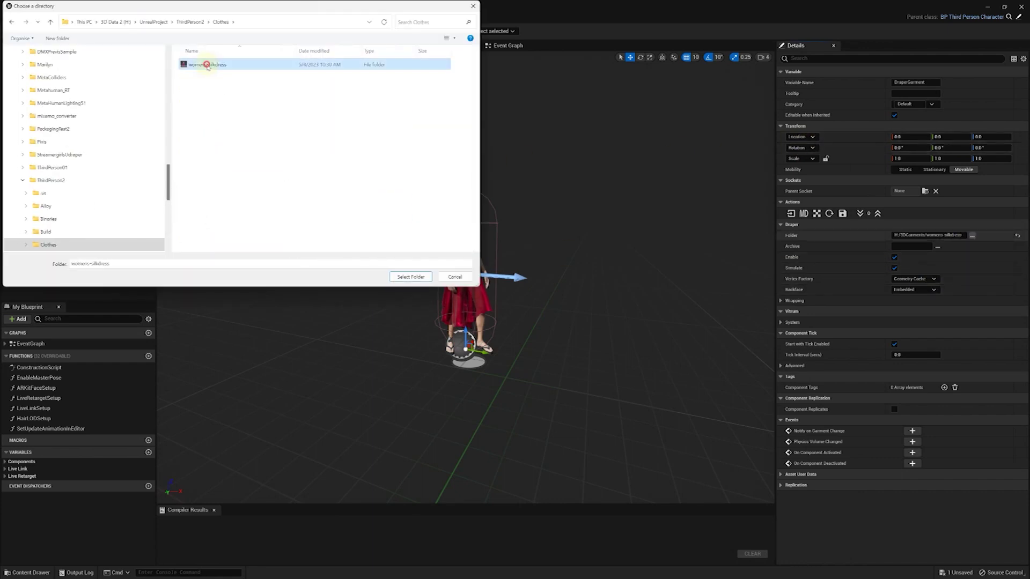
{"action": "left_click", "coordinate": [411, 277]}
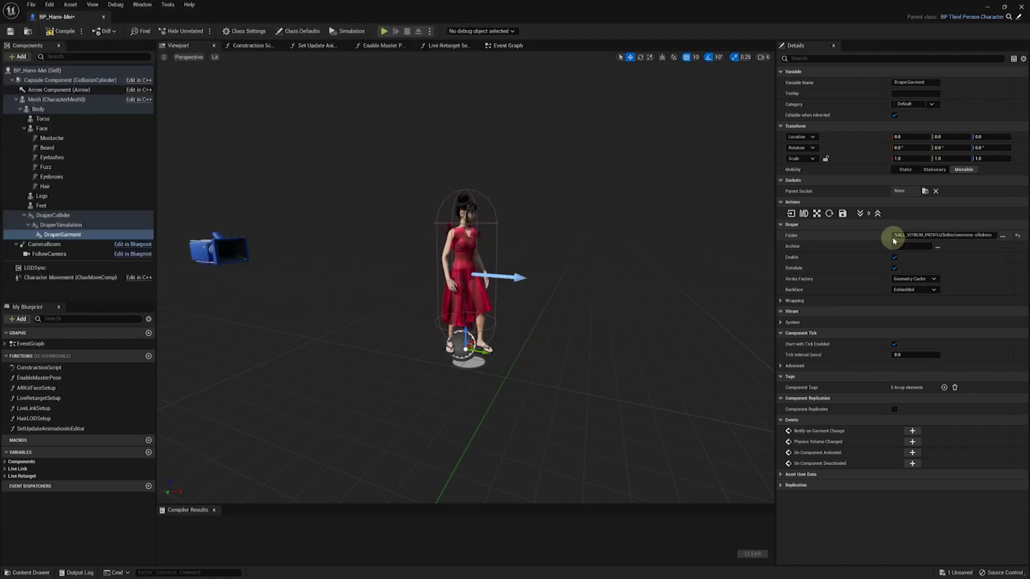
{"action": "left_click_drag", "start_coordinate": [895, 235], "coordinate": [939, 234]}
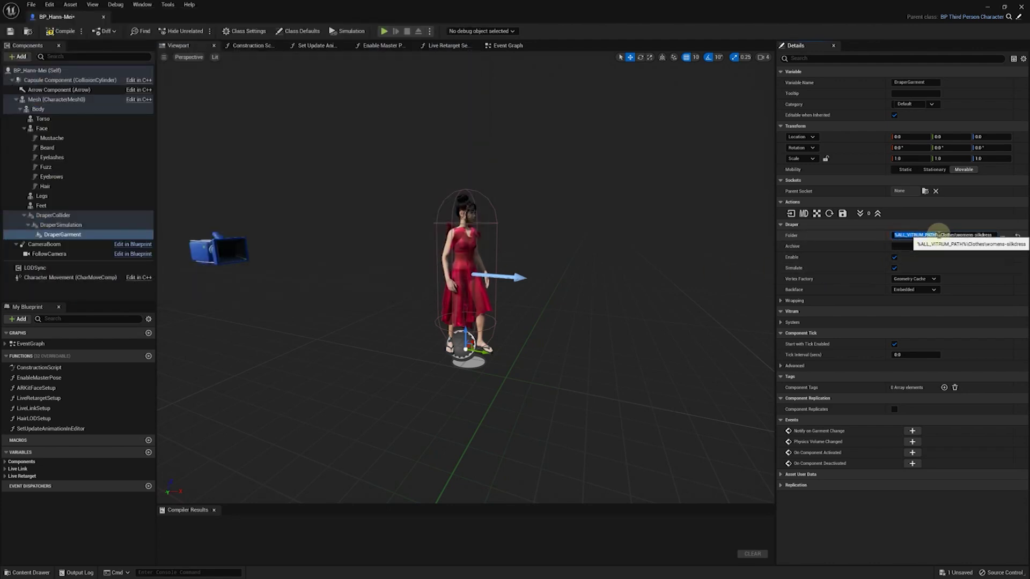
{"action": "key", "text": "alt+Tab"}
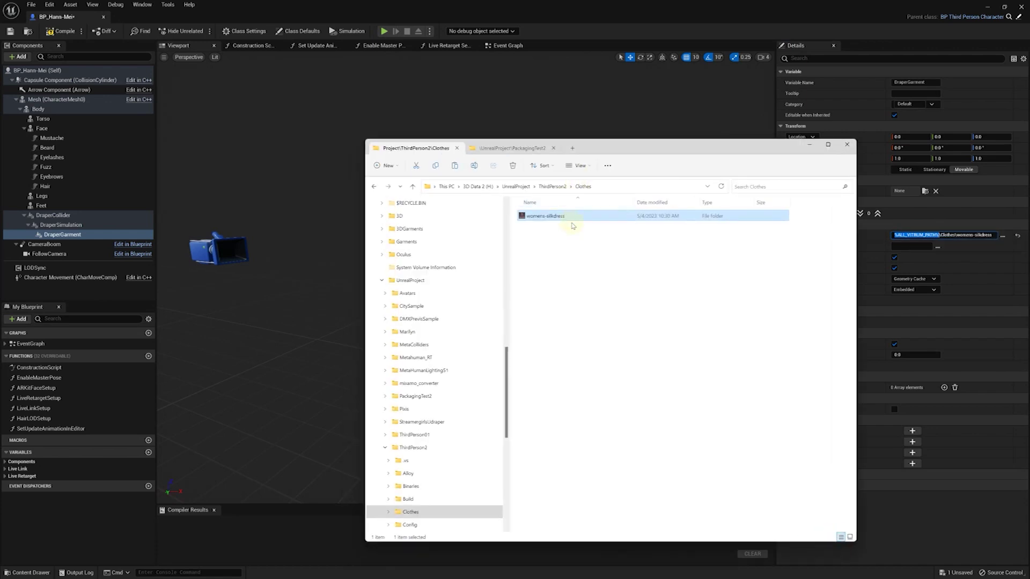
Step: Paste the Clothes folder into the packaged PackagingTest2\Windows\ThirdPerson2 folder
{"action": "left_click", "coordinate": [552, 187]}
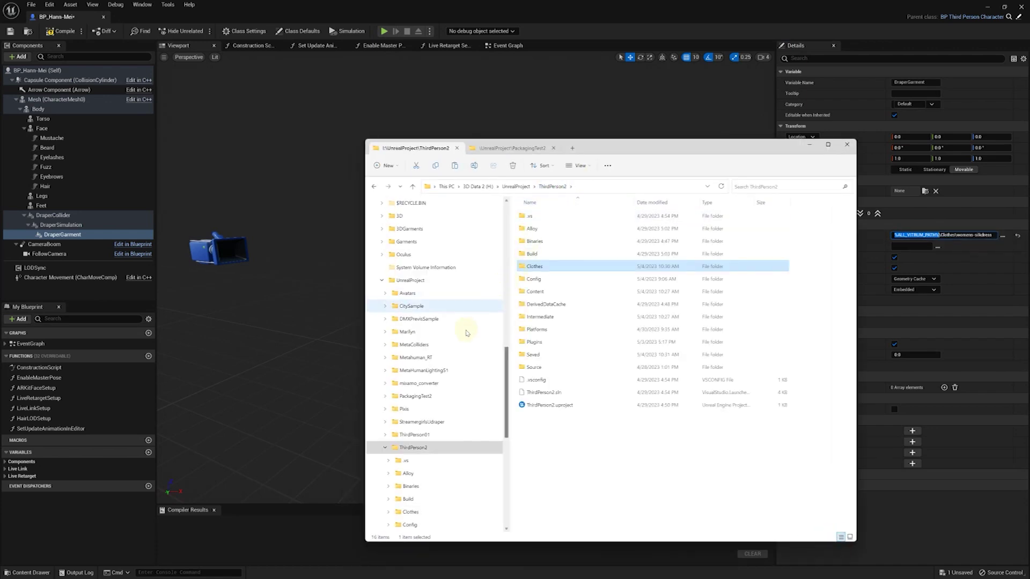
{"action": "left_click", "coordinate": [428, 396]}
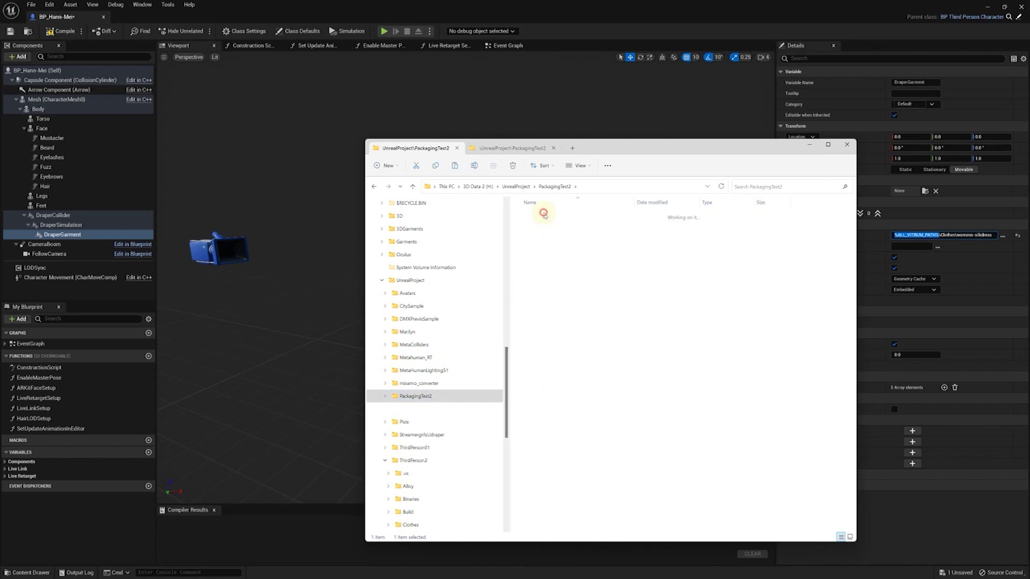
{"action": "double_click", "coordinate": [537, 216]}
{"action": "double_click", "coordinate": [543, 228]}
{"action": "left_click", "coordinate": [551, 317]}
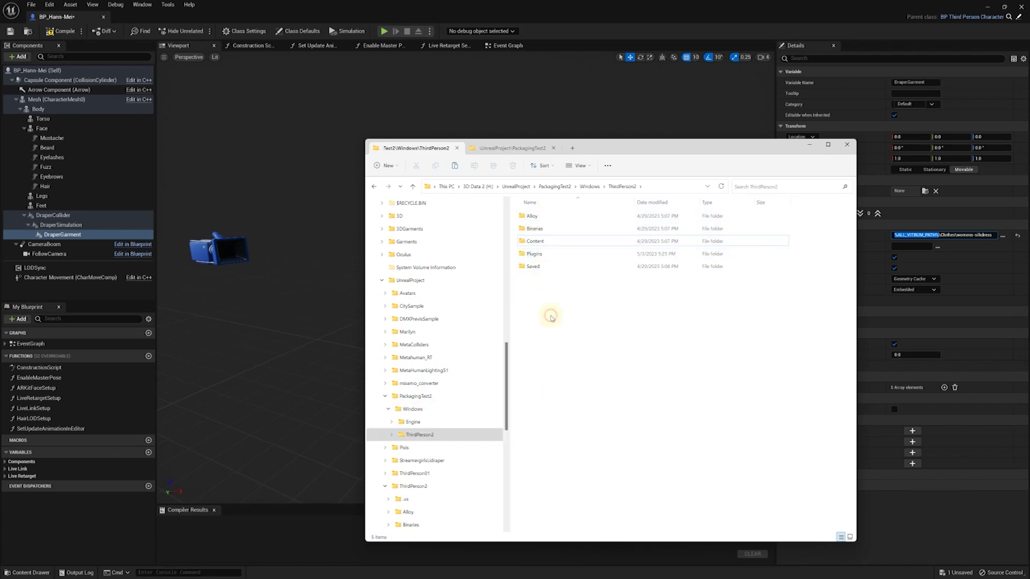
{"action": "key", "text": "ctrl+v"}
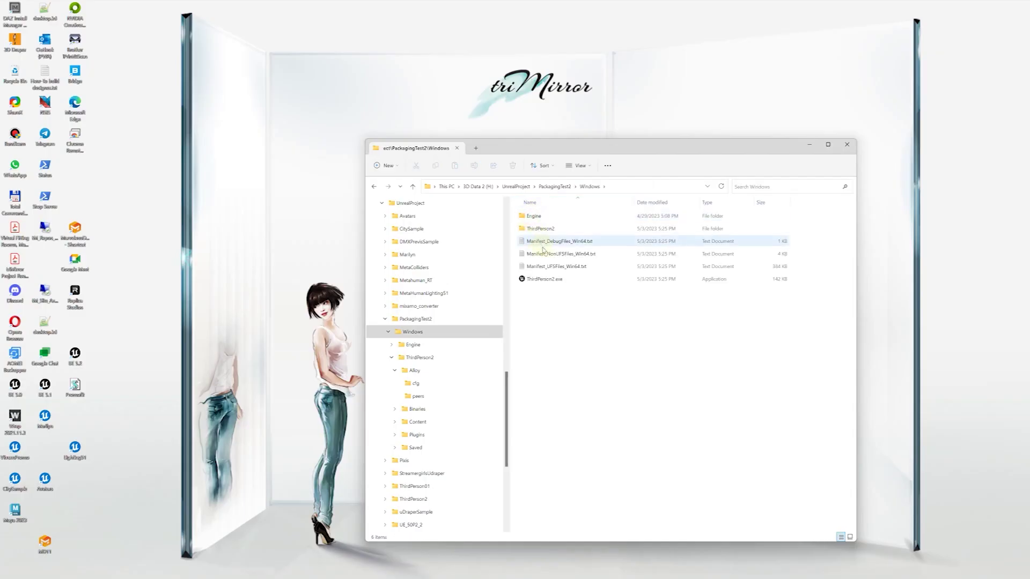
Step: Launch ThirdPerson2.exe and activate the plugin licence by pasting the order identifier
{"action": "double_click", "coordinate": [544, 279]}
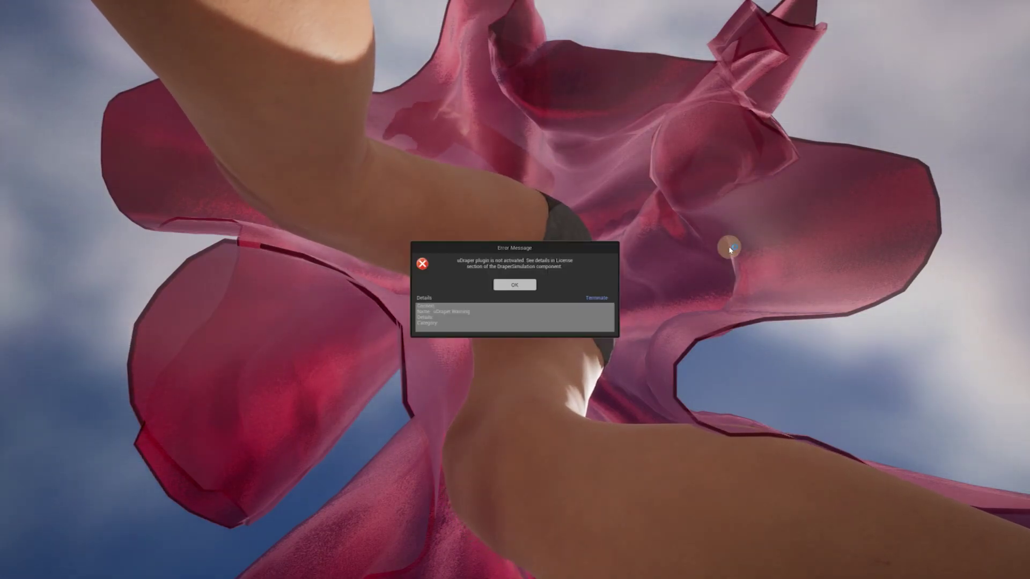
{"action": "left_click", "coordinate": [514, 285]}
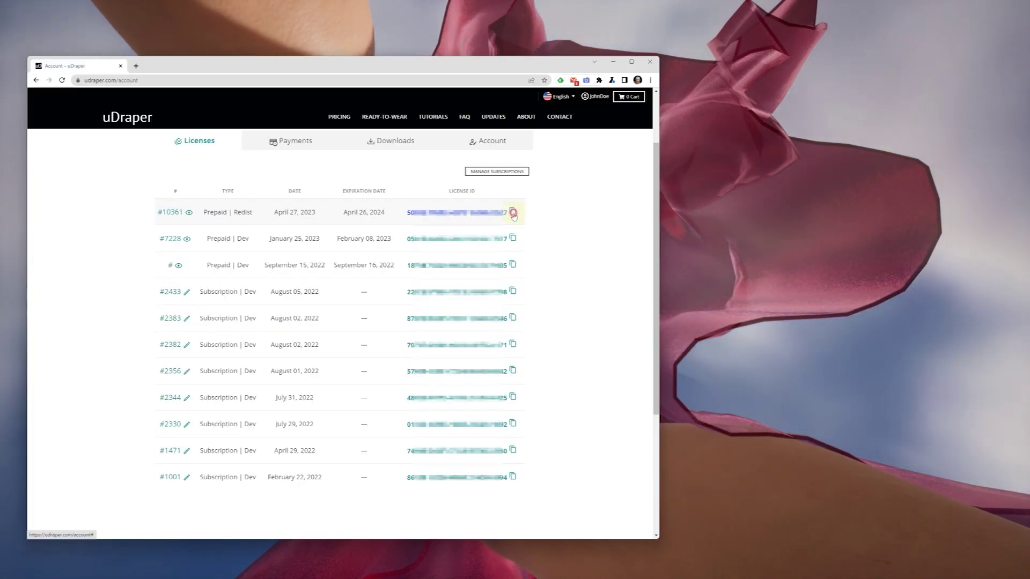
{"action": "left_click", "coordinate": [613, 62]}
{"action": "left_click", "coordinate": [472, 304]}
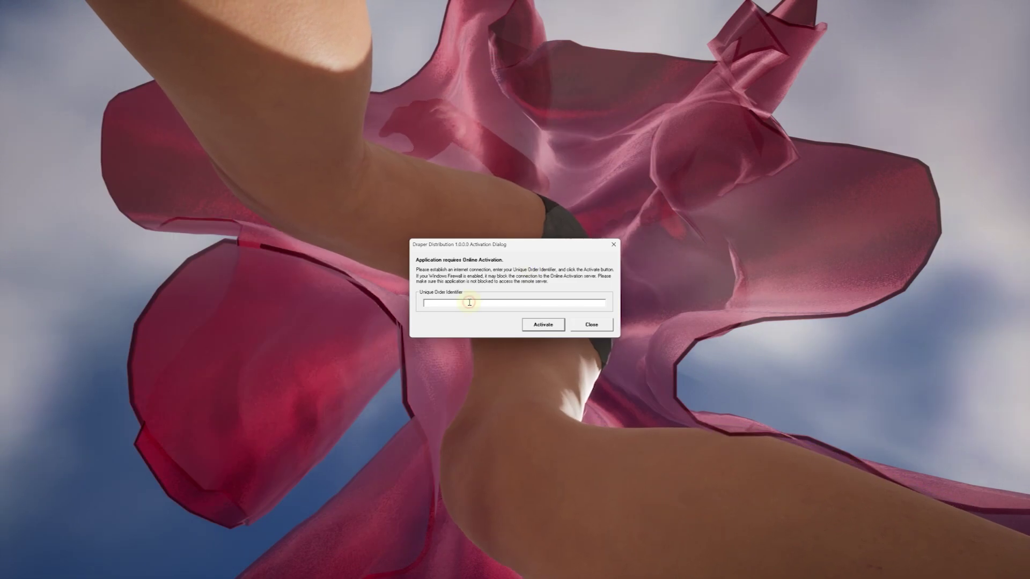
{"action": "key", "text": "ctrl+v"}
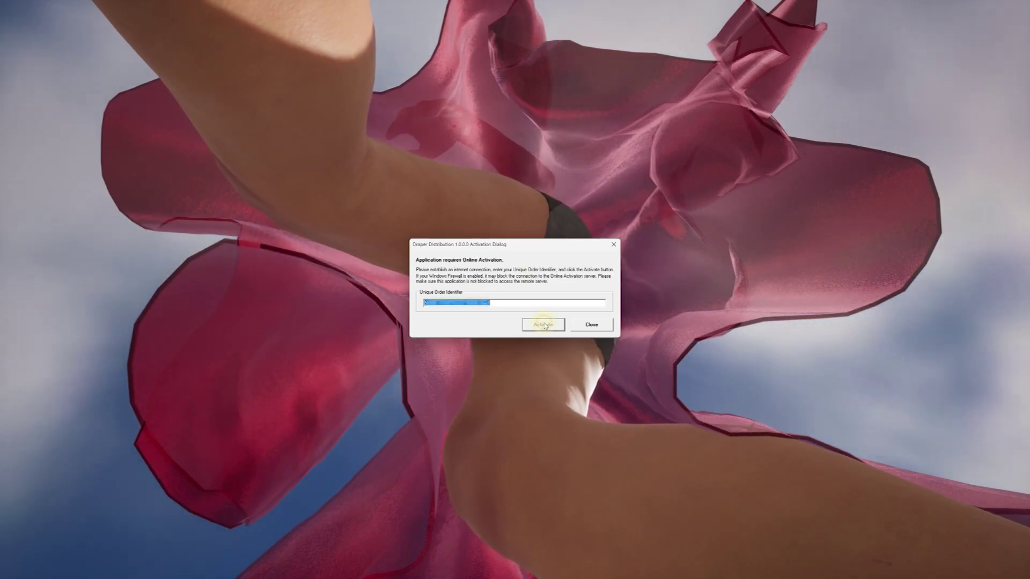
{"action": "left_click", "coordinate": [544, 326]}
{"action": "left_click", "coordinate": [525, 313]}
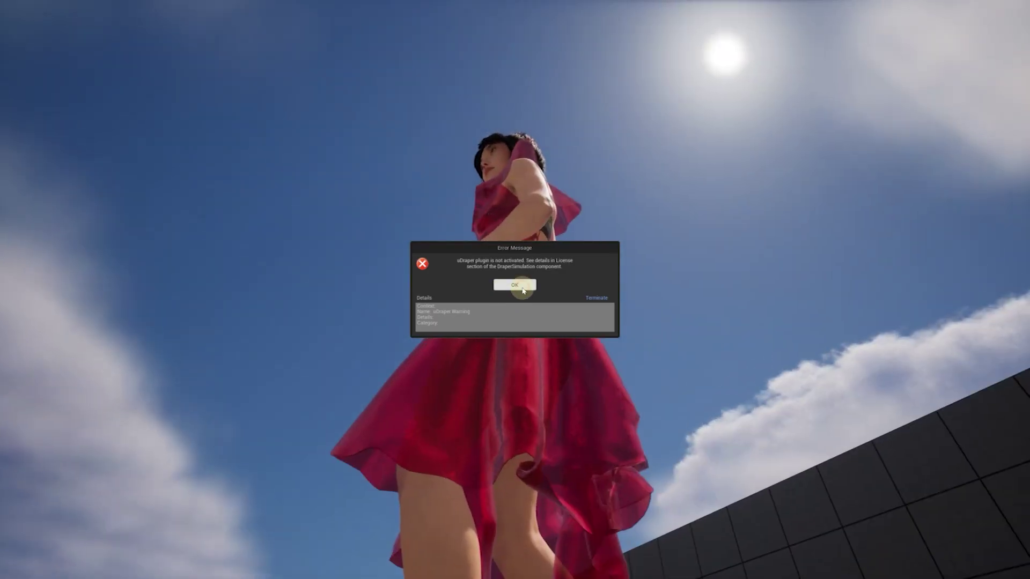
{"action": "left_click", "coordinate": [523, 291]}
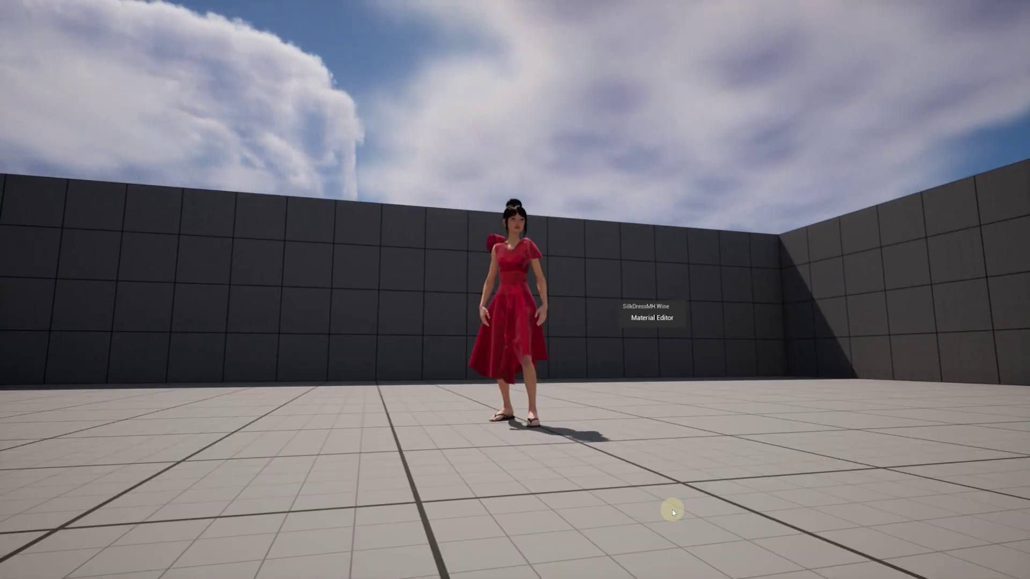
Step: Close the game and open a Command Prompt in the ThirdPerson2\Alloy\peers folder
{"action": "key", "text": "alt+F4"}
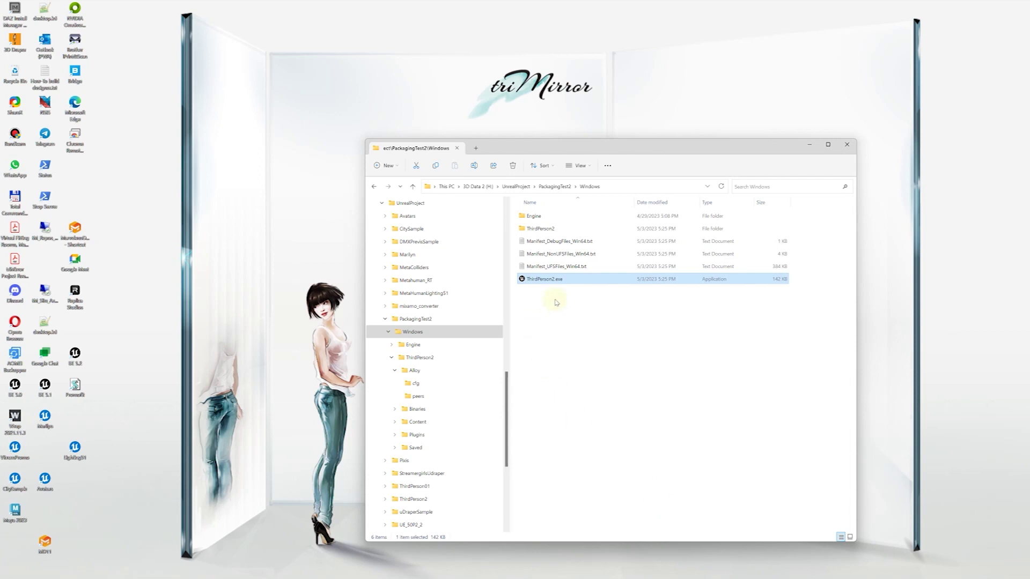
{"action": "double_click", "coordinate": [545, 229]}
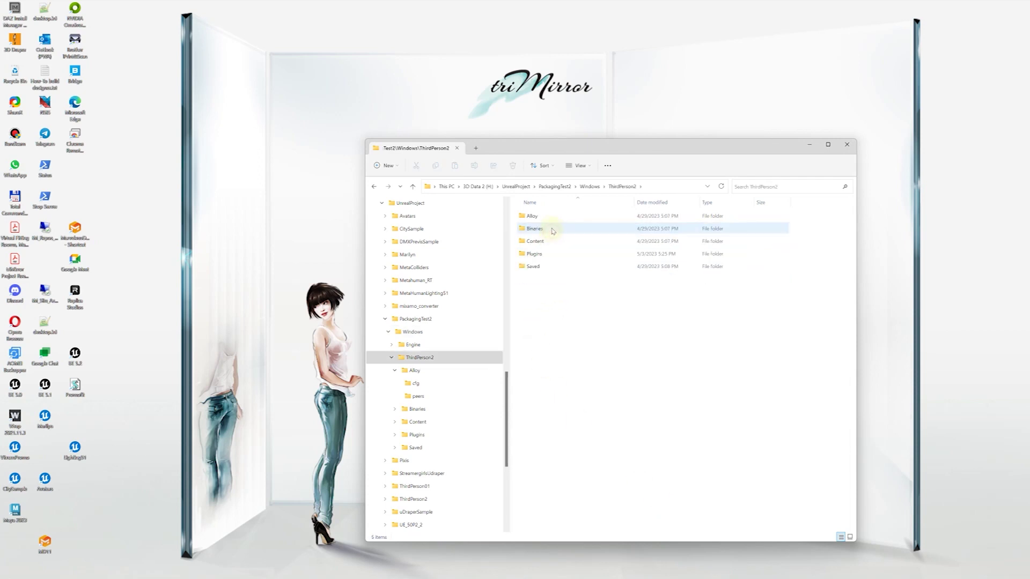
{"action": "left_click", "coordinate": [548, 217]}
{"action": "double_click", "coordinate": [548, 217]}
{"action": "double_click", "coordinate": [542, 229]}
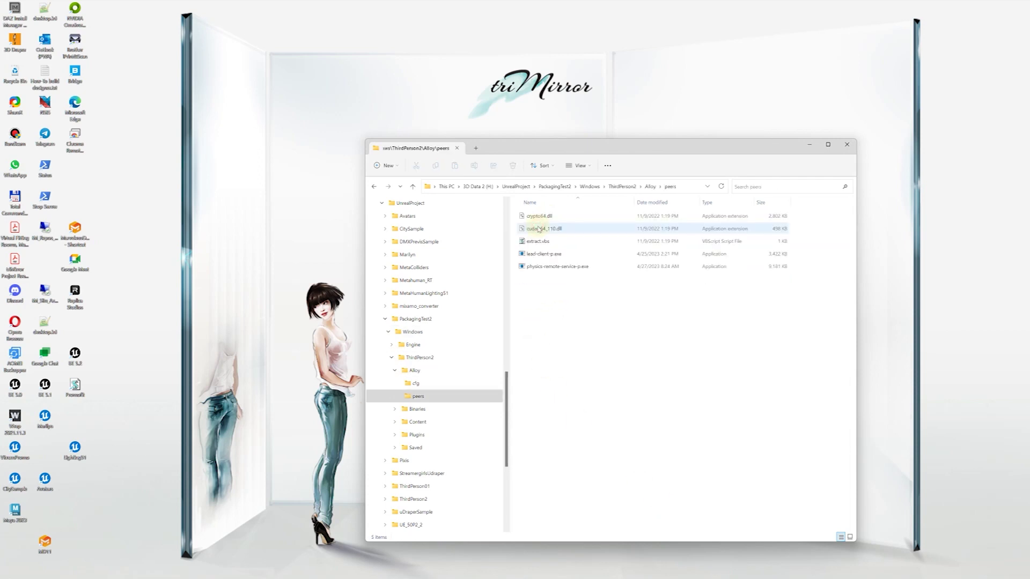
{"action": "left_click", "coordinate": [686, 188]}
{"action": "type", "text": "cmd"}
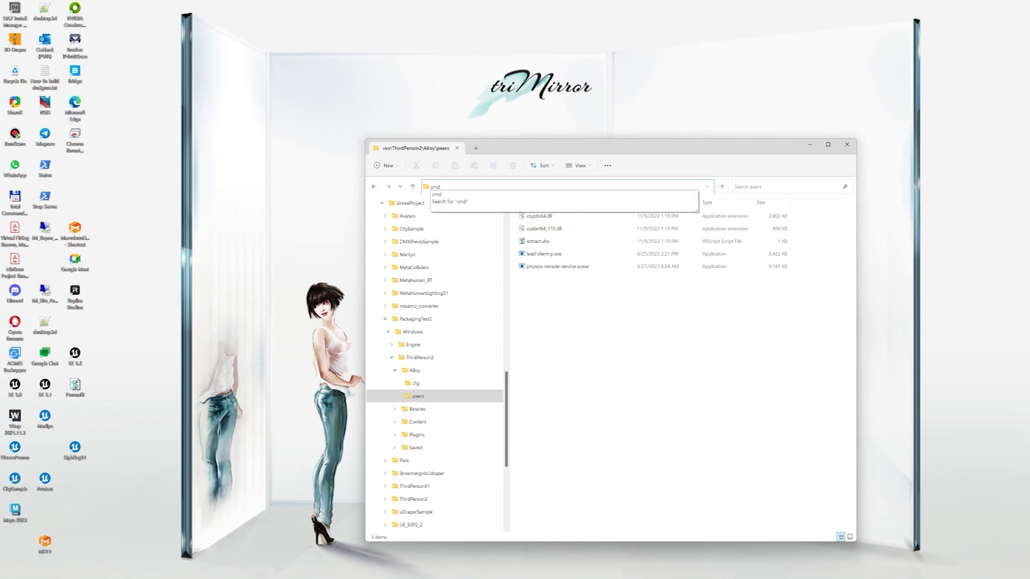
{"action": "key", "text": "Return"}
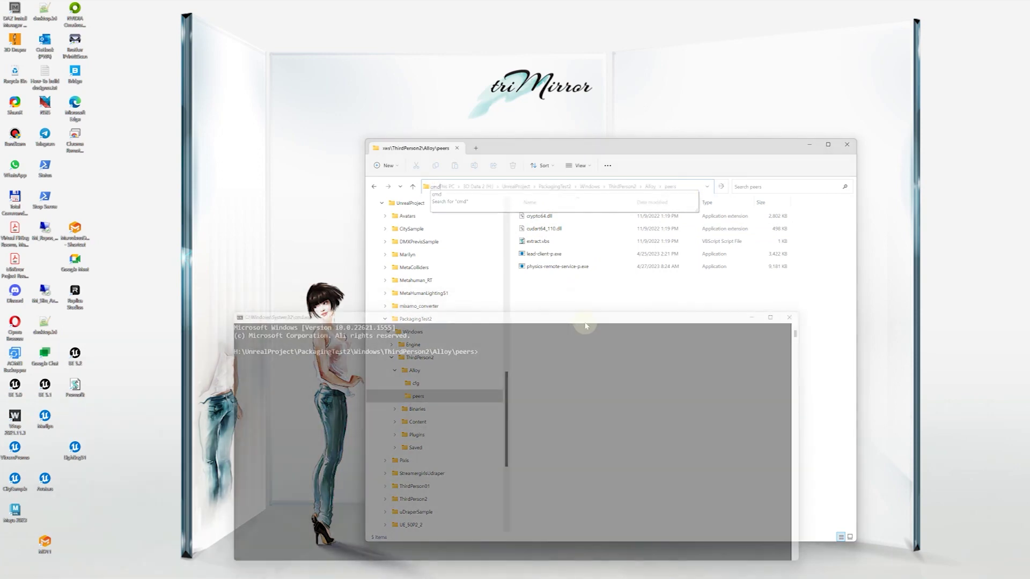
Step: Run lead-client-p.exe deactivate and activate, and launch physics-remote-service-p.exe from Alloy\peers
{"action": "type", "text": "lead-client-p.exe deactivate"}
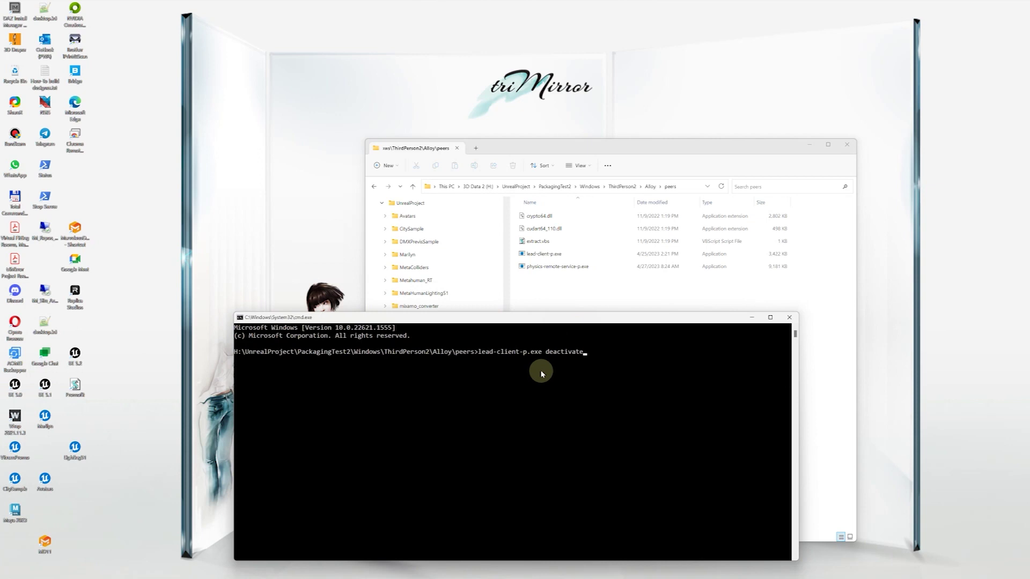
{"action": "key", "text": "Return"}
{"action": "left_click", "coordinate": [542, 266]}
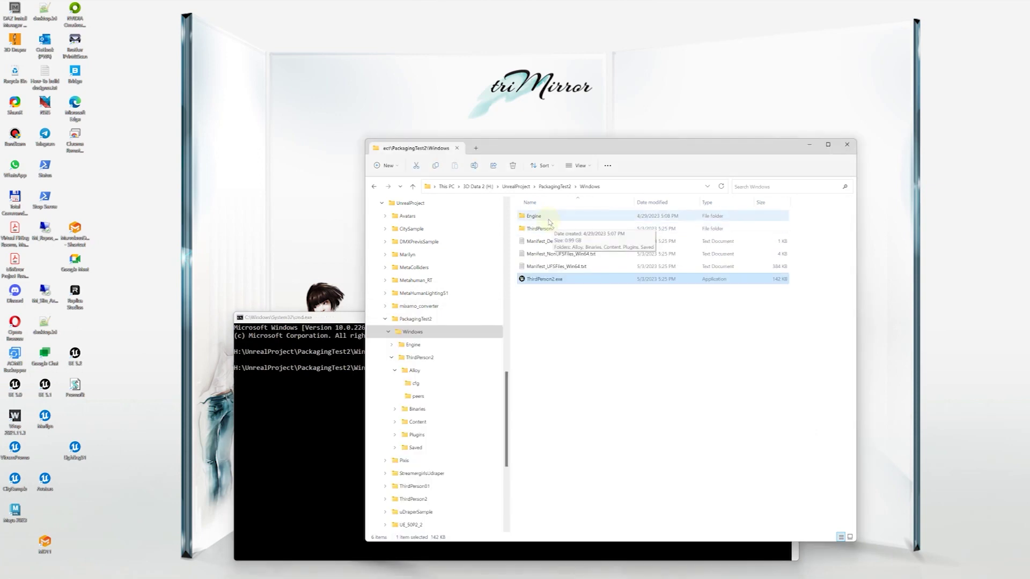
{"action": "key", "text": "alt+Up"}
{"action": "key", "text": "alt+Up"}
{"action": "double_click", "coordinate": [541, 217]}
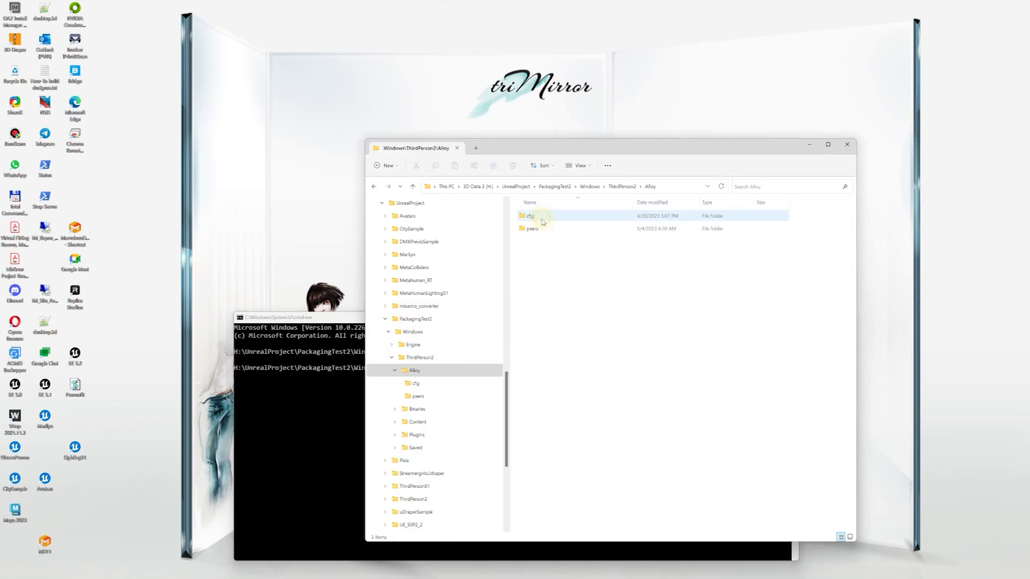
{"action": "double_click", "coordinate": [540, 229]}
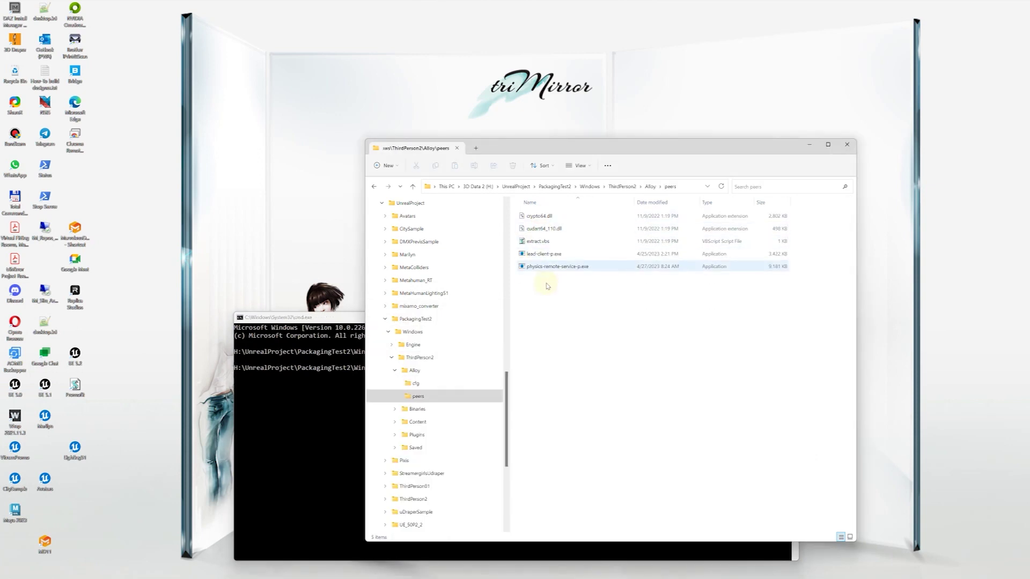
{"action": "double_click", "coordinate": [553, 269]}
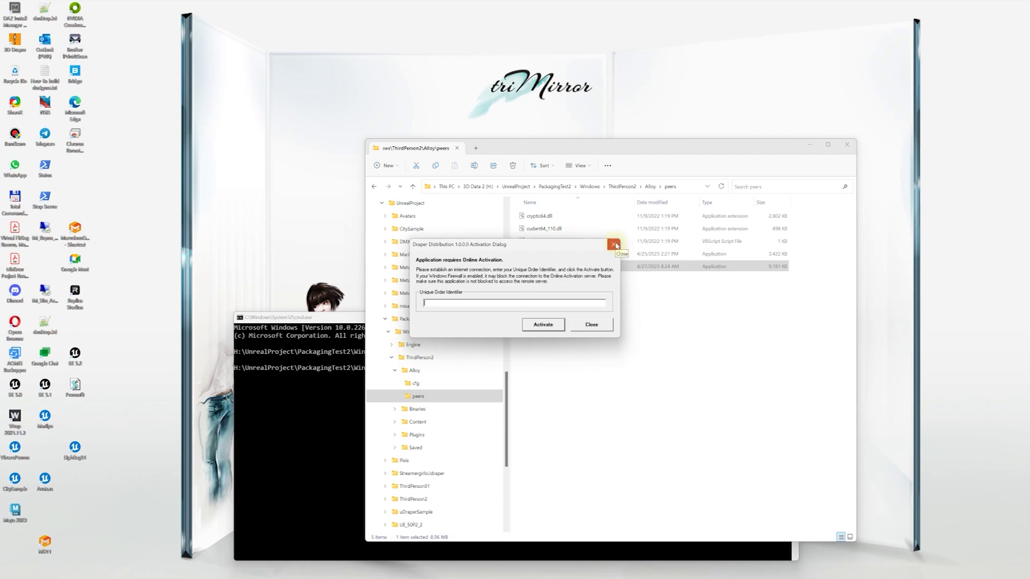
{"action": "left_click", "coordinate": [590, 324]}
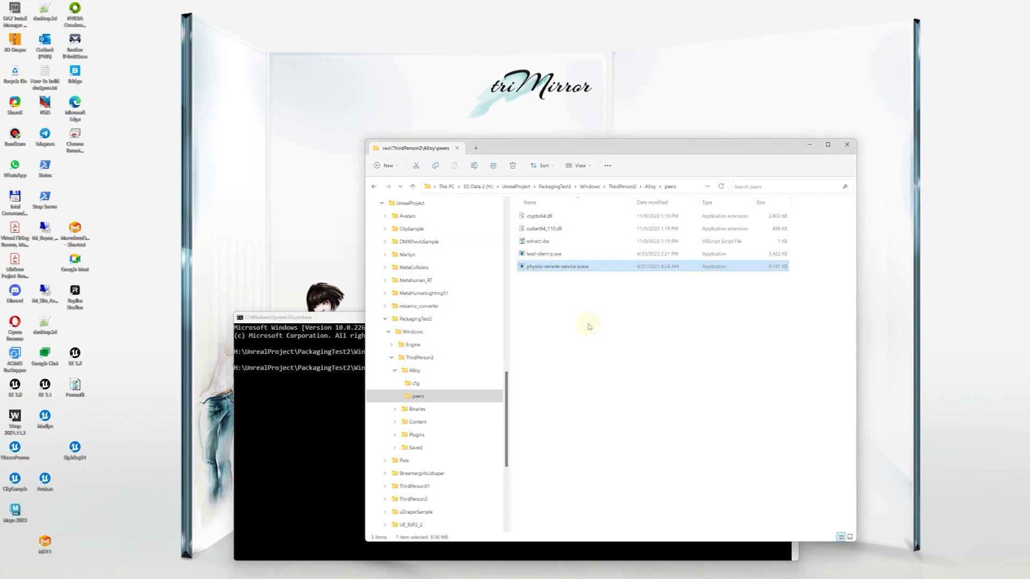
{"action": "left_click", "coordinate": [348, 326]}
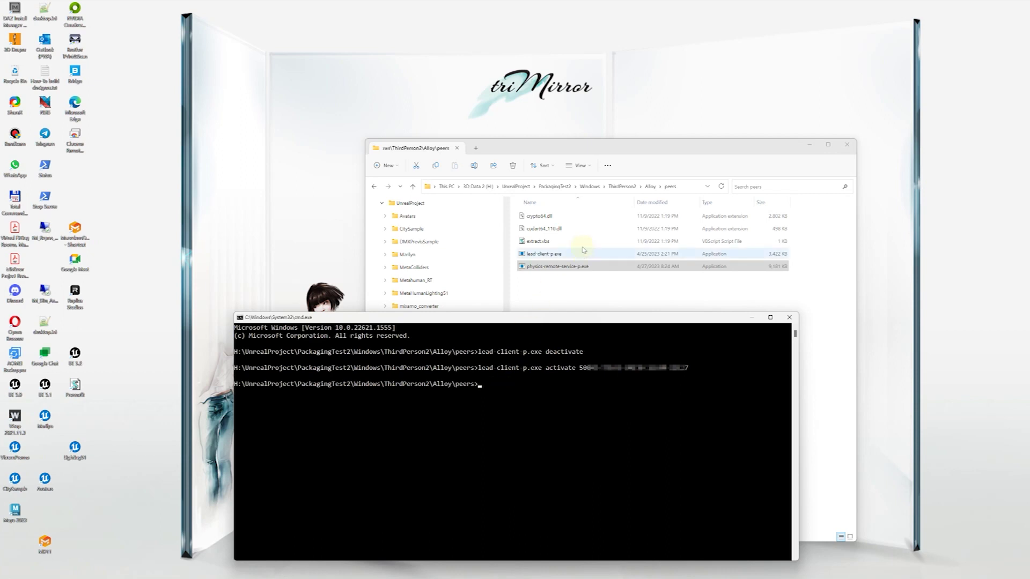
Step: In ThirdPerson2, run the character left, jump, and run along the wall past the blue box
{"action": "left_click", "coordinate": [621, 186]}
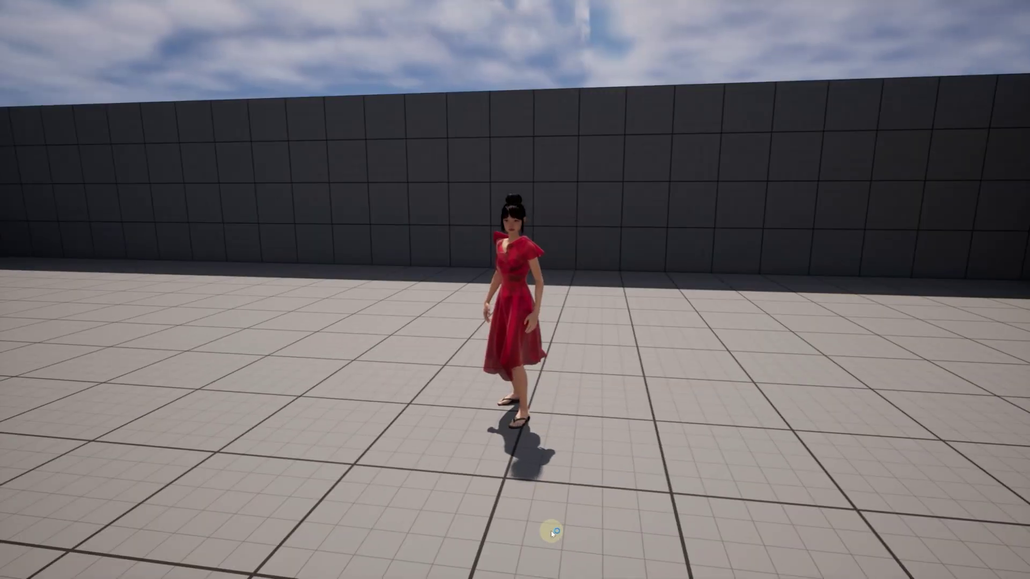
{"action": "key", "text": "a"}
{"action": "key", "text": "space"}
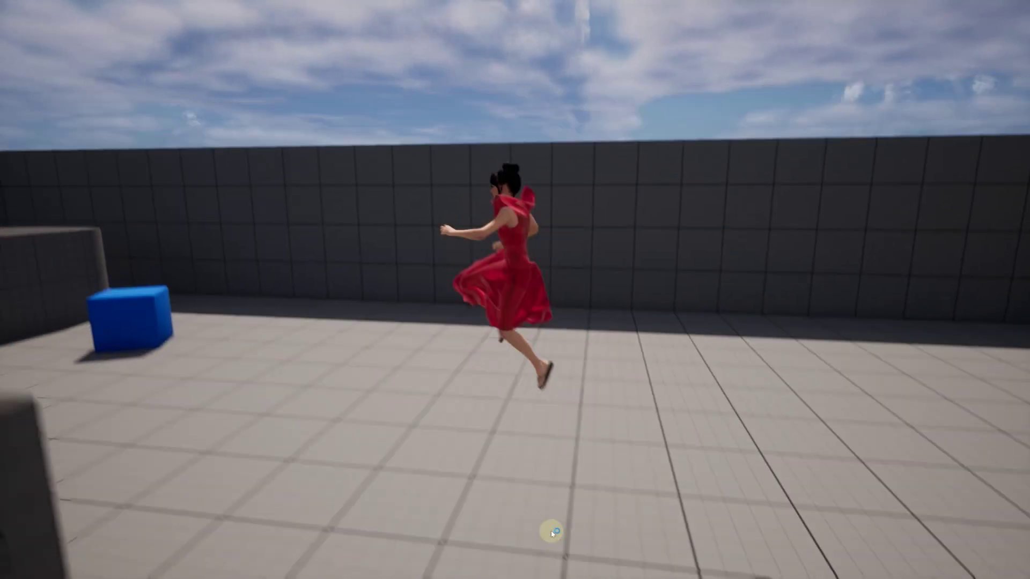
{"action": "key", "text": "w"}
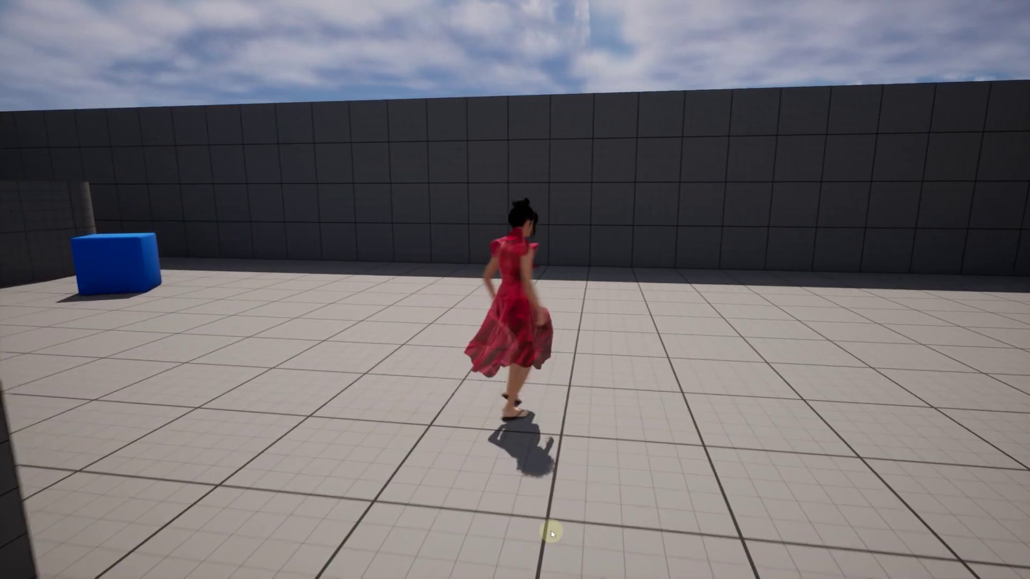
{"action": "key", "text": "a"}
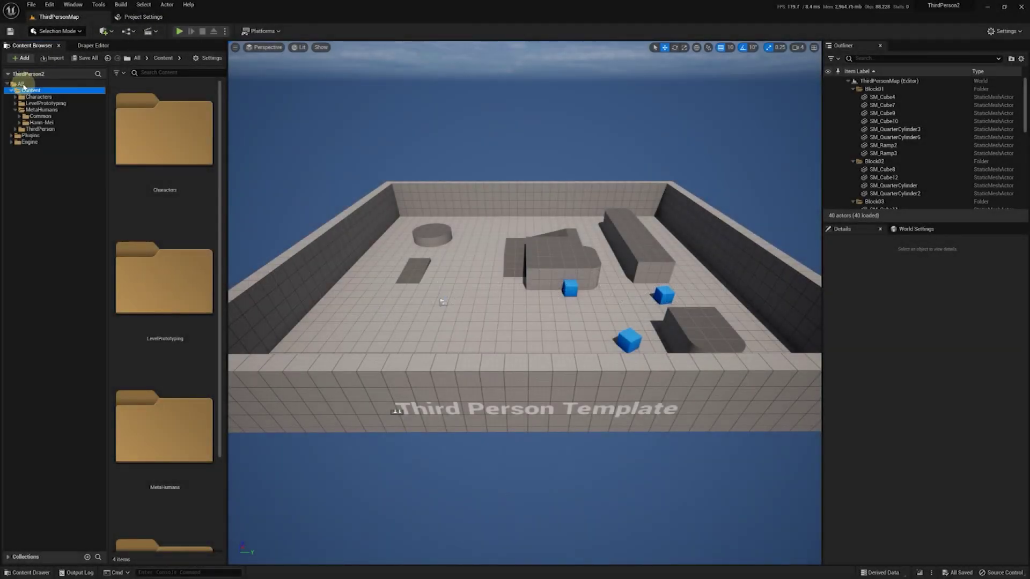
Step: Create a Materials folder in Content containing a new material named M_Test
{"action": "left_click", "coordinate": [22, 57]}
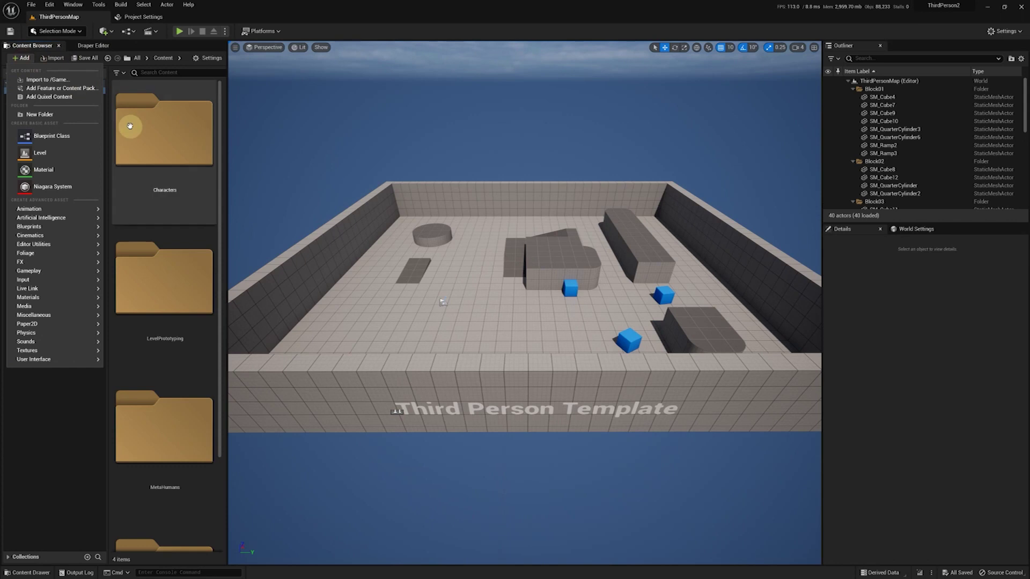
{"action": "left_click", "coordinate": [56, 116]}
{"action": "key", "text": "Return"}
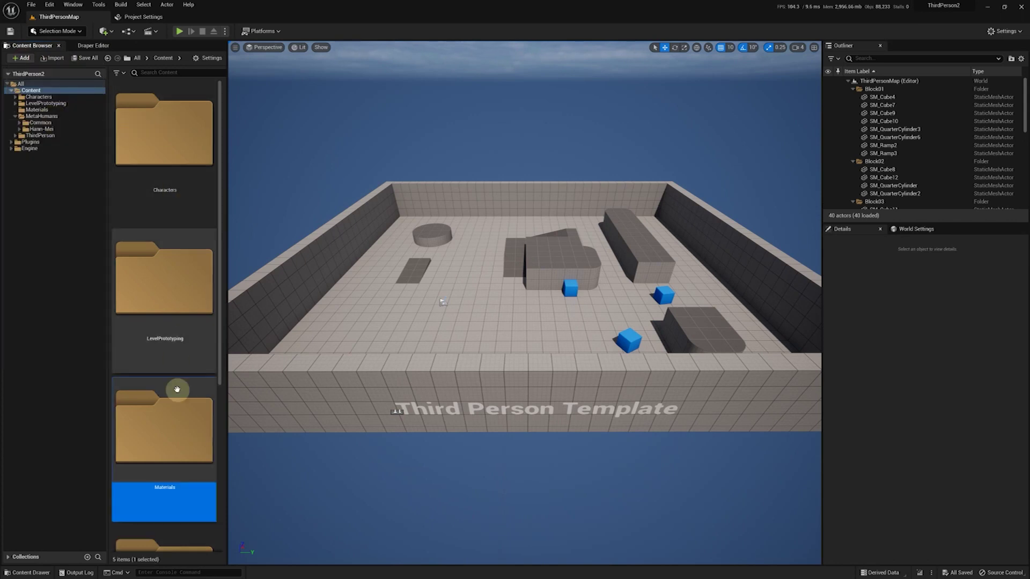
{"action": "double_click", "coordinate": [169, 413]}
{"action": "right_click", "coordinate": [200, 214]}
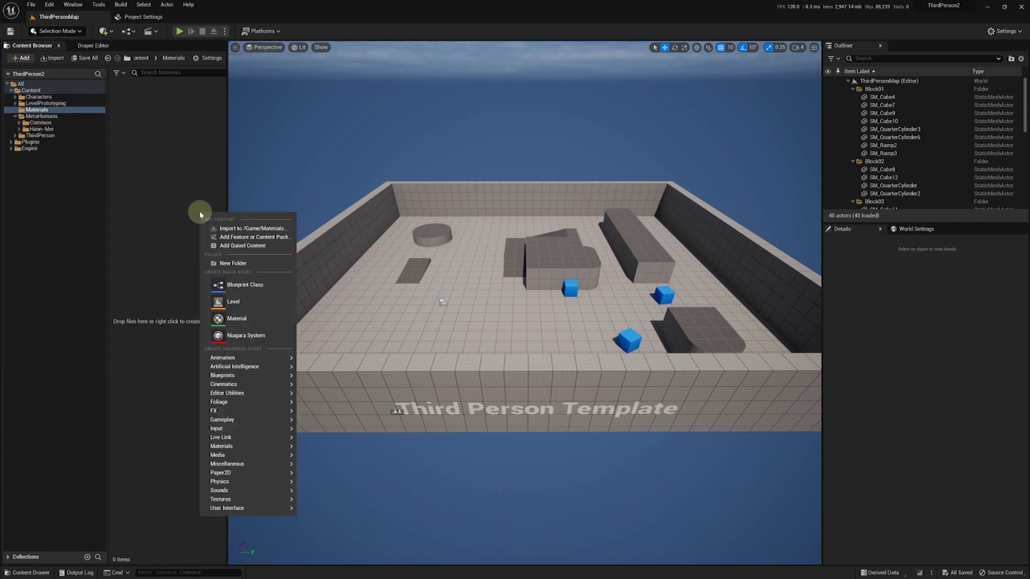
{"action": "left_click", "coordinate": [231, 318]}
{"action": "type", "text": "M_Test"}
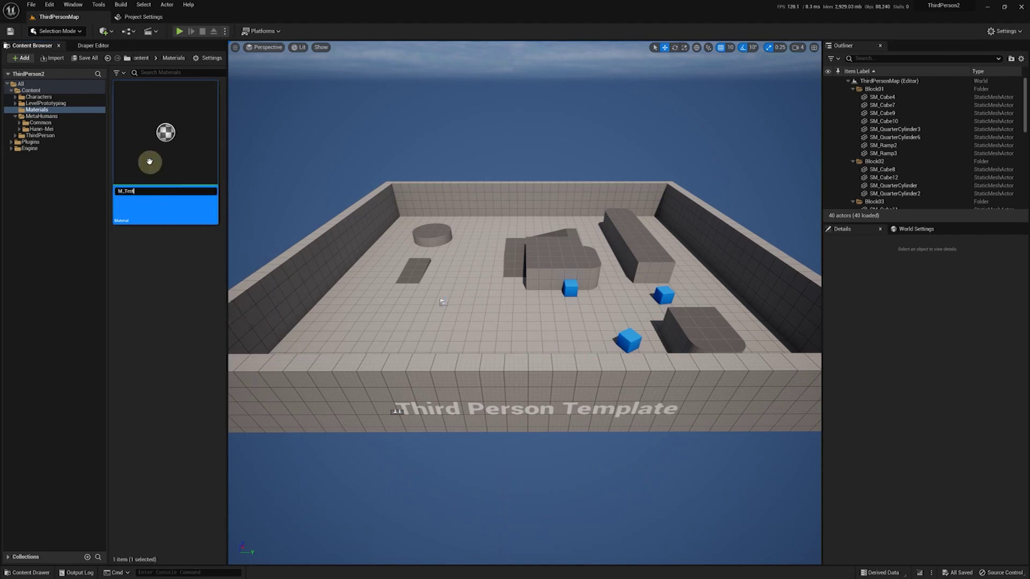
{"action": "key", "text": "Return"}
Step: Import the Concrete Fabric Square Color_Gold, Normal, Opacity and Roughness2 textures into Materials
{"action": "right_click", "coordinate": [180, 286]}
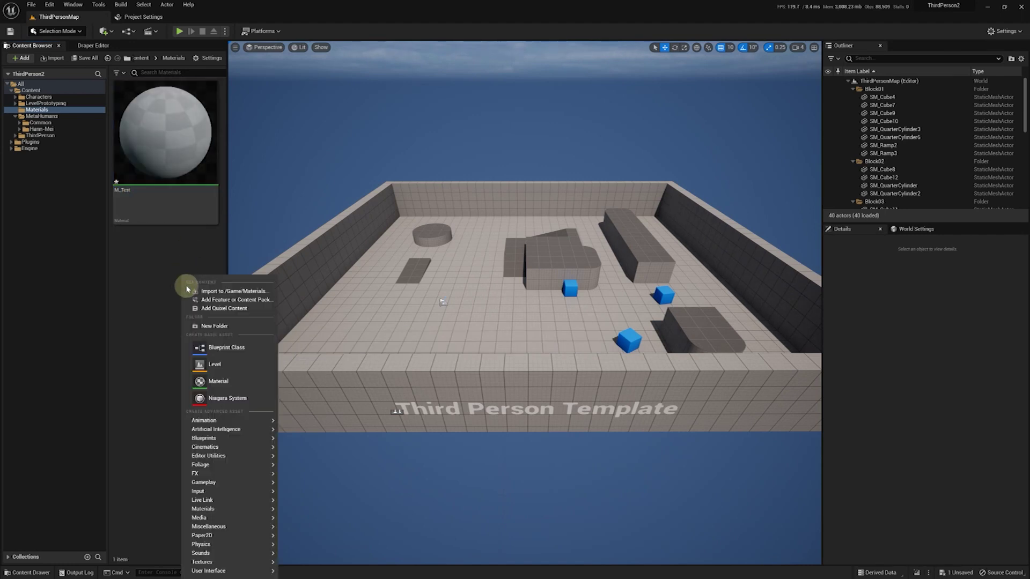
{"action": "left_click", "coordinate": [220, 291]}
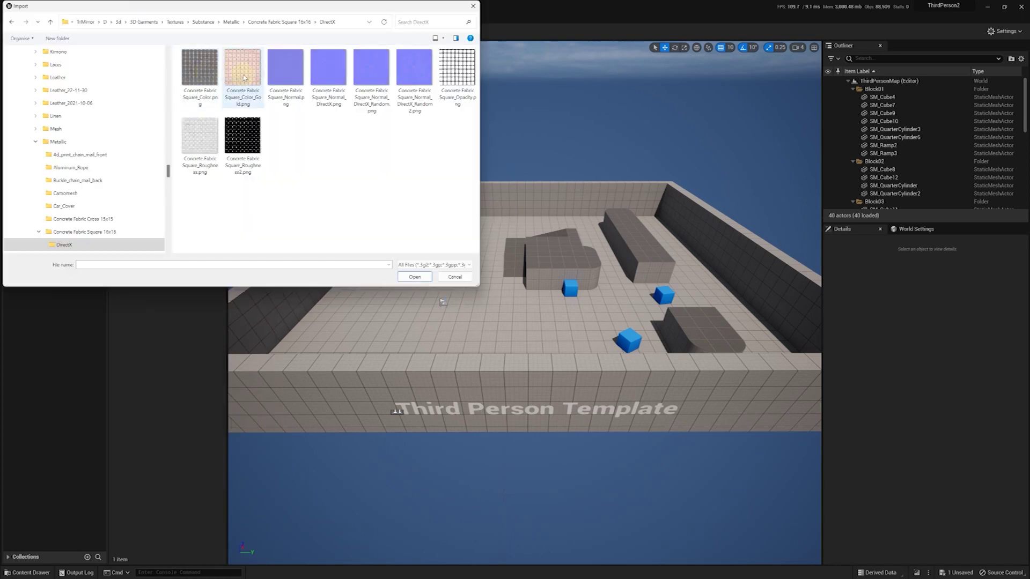
{"action": "left_click", "coordinate": [247, 74]}
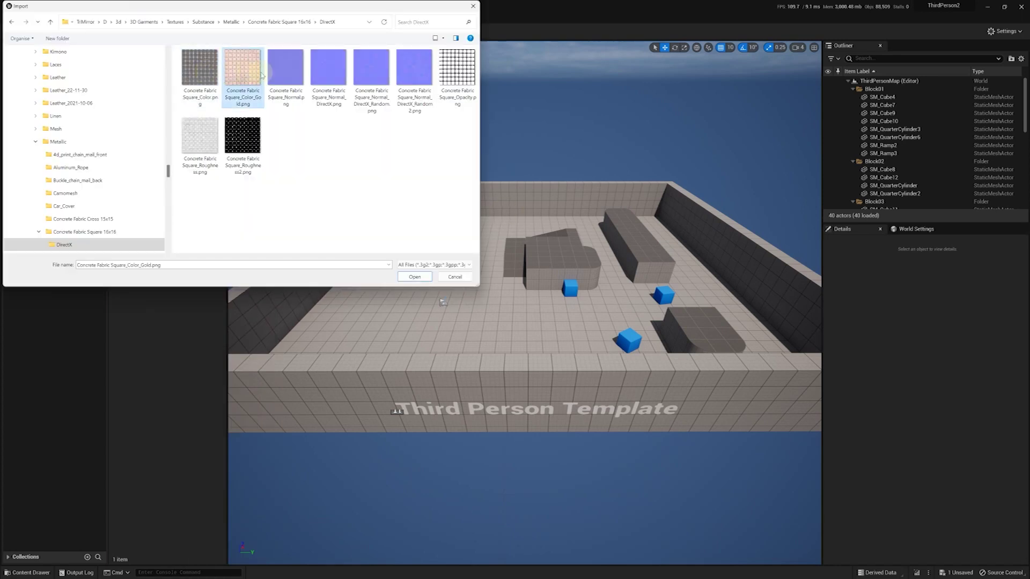
{"action": "left_click", "coordinate": [415, 76], "text": "ctrl"}
{"action": "left_click", "coordinate": [458, 78], "text": "ctrl"}
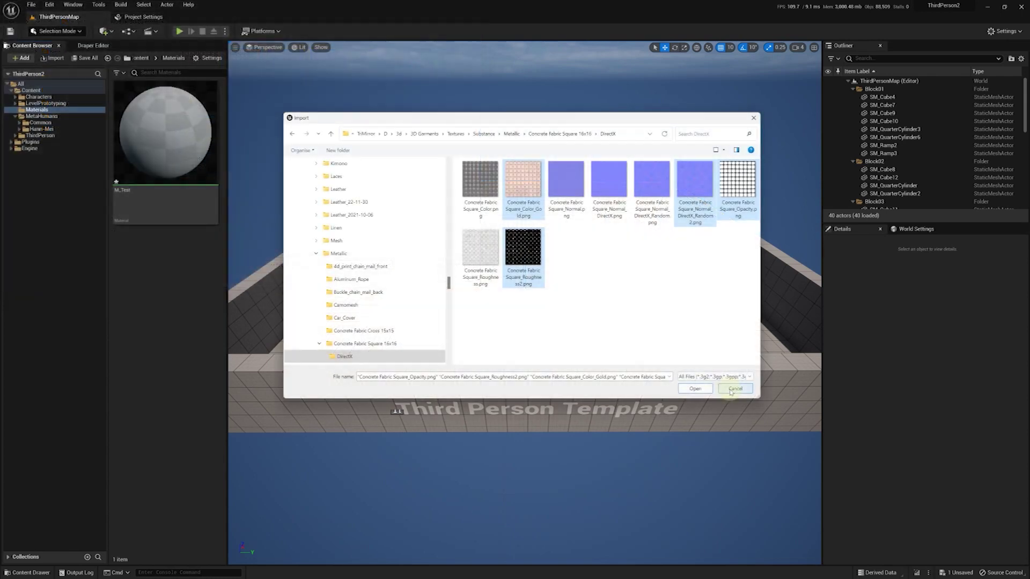
{"action": "left_click", "coordinate": [695, 388]}
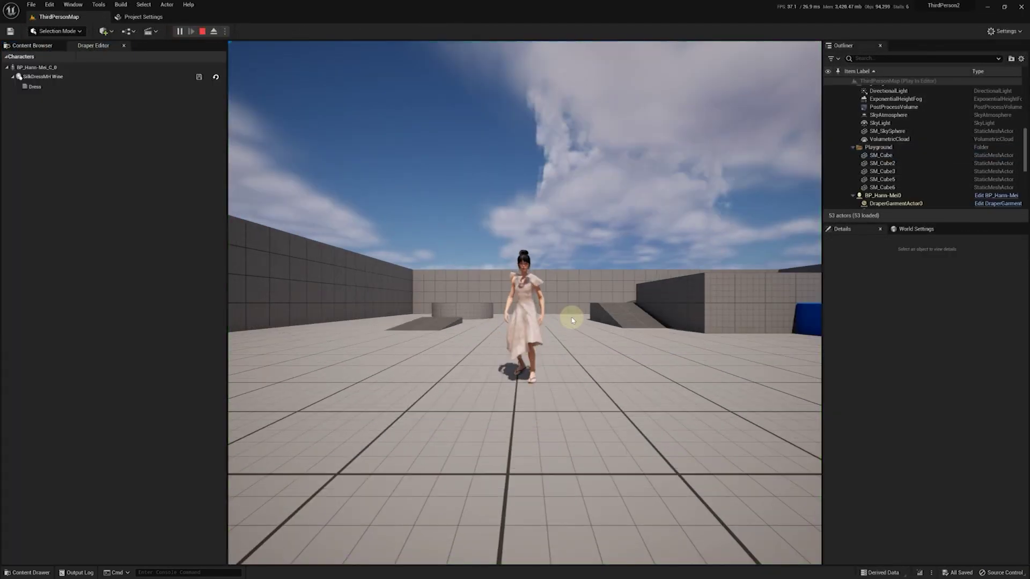
Step: Enable Override Material on the Dress garment and set it to MI_Test
{"action": "left_click", "coordinate": [35, 88]}
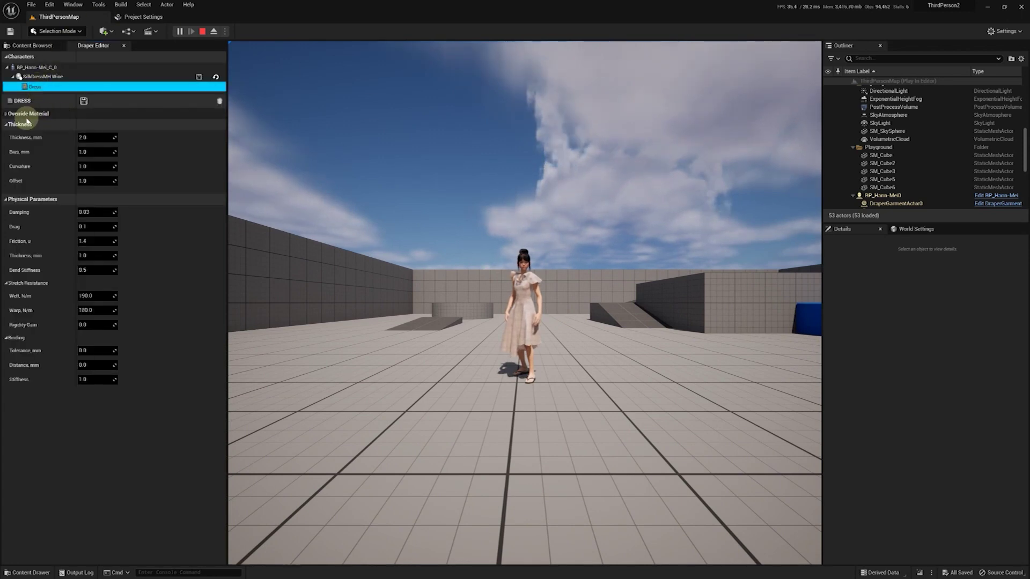
{"action": "left_click", "coordinate": [10, 116]}
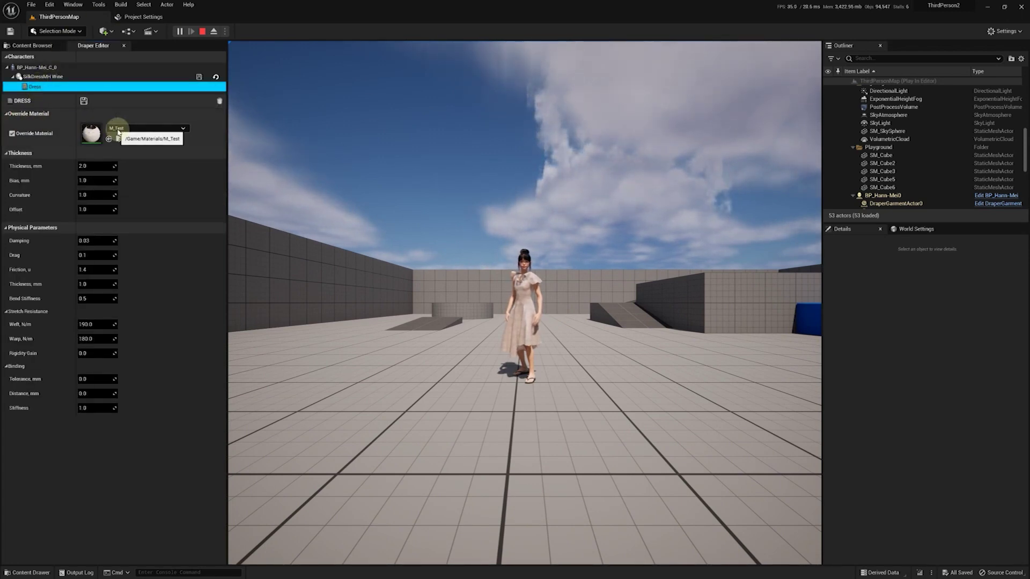
{"action": "left_click", "coordinate": [119, 132]}
{"action": "left_click", "coordinate": [145, 219]}
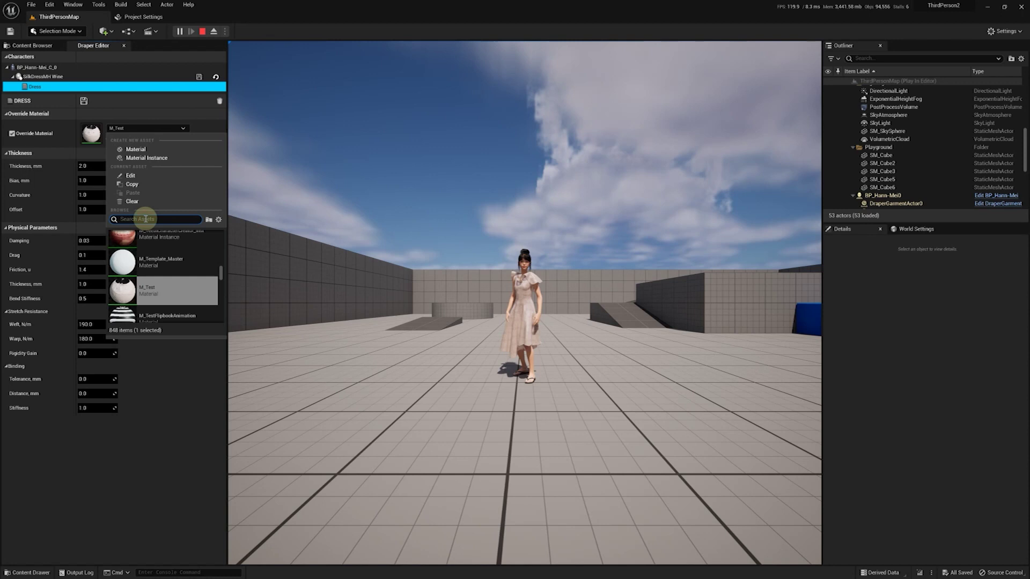
{"action": "type", "text": "MI_Test"}
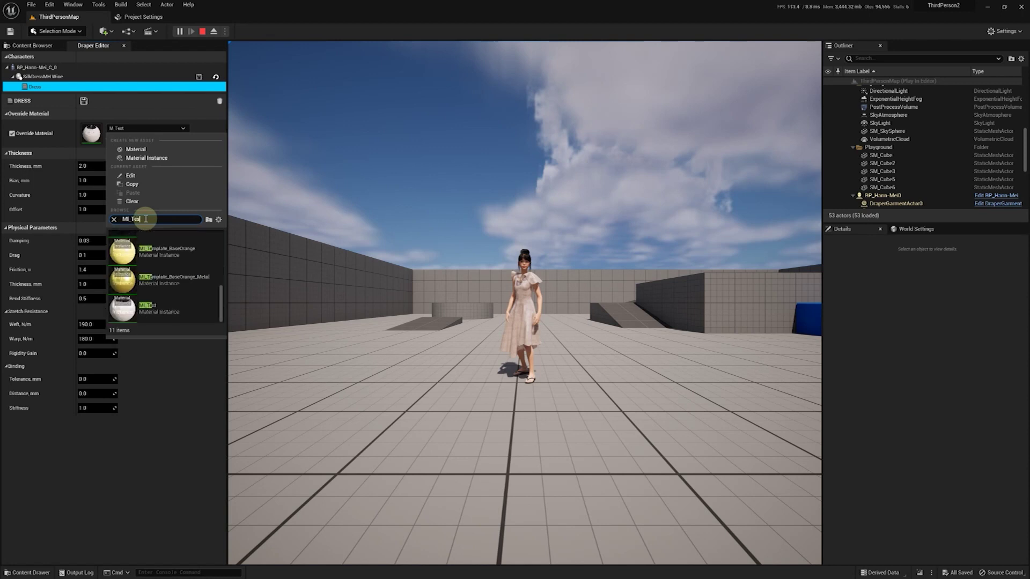
{"action": "left_click", "coordinate": [146, 242]}
{"action": "left_click", "coordinate": [580, 363]}
{"action": "key", "text": "space"}
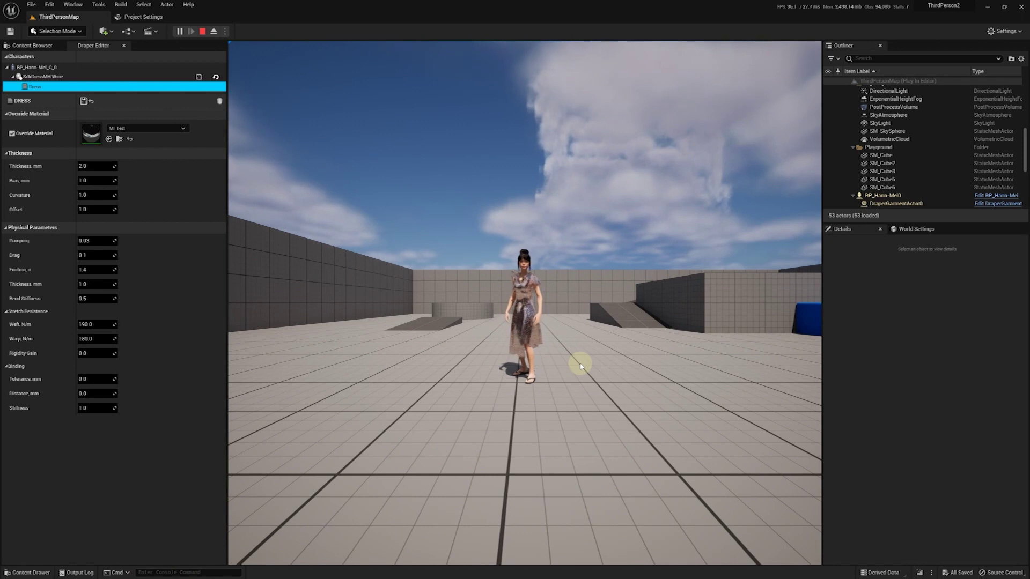
Step: Set the dress thickness to 4 and stop the play session
{"action": "left_click", "coordinate": [98, 165]}
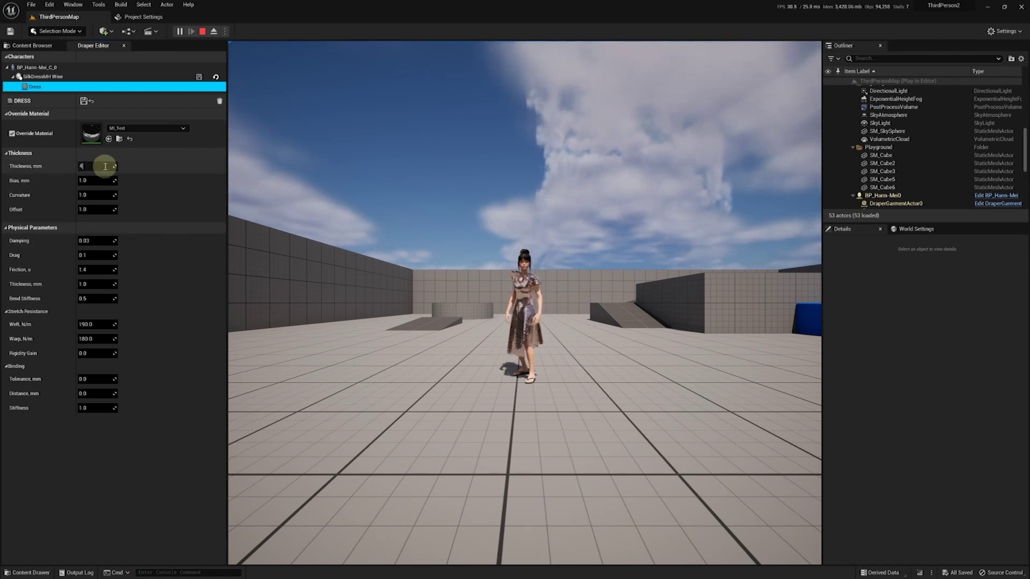
{"action": "type", "text": "4"}
{"action": "key", "text": "Return"}
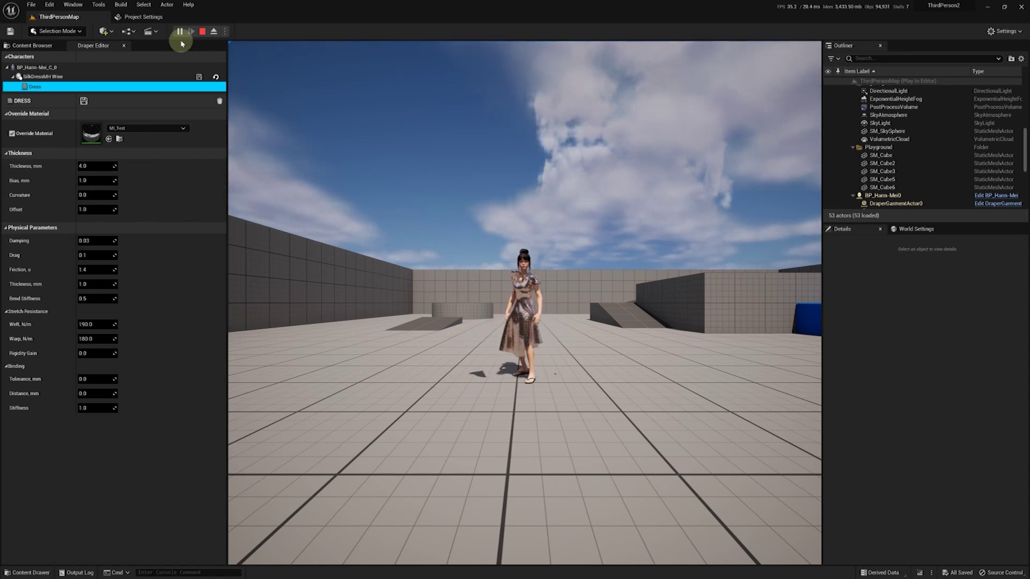
{"action": "left_click", "coordinate": [203, 32]}
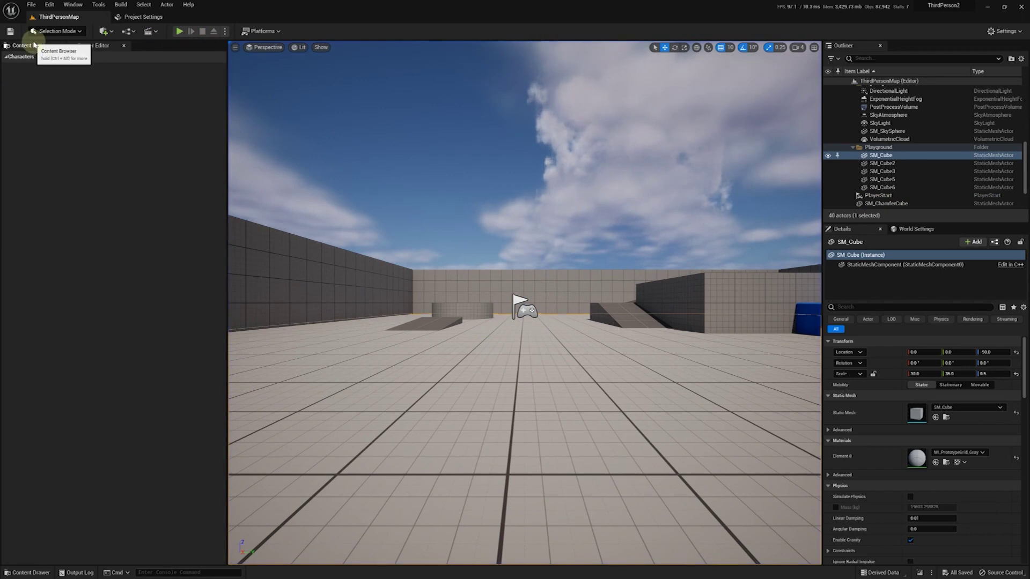
Step: In Project Settings > Packaging, add /Game/Materials to Additional Asset Directories to Cook
{"action": "left_click", "coordinate": [50, 5]}
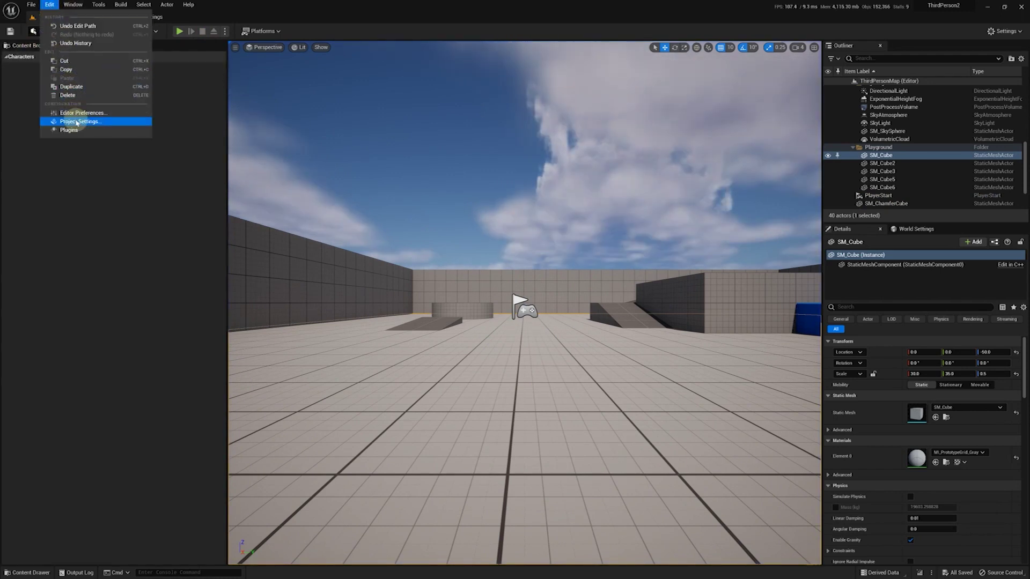
{"action": "left_click", "coordinate": [77, 121]}
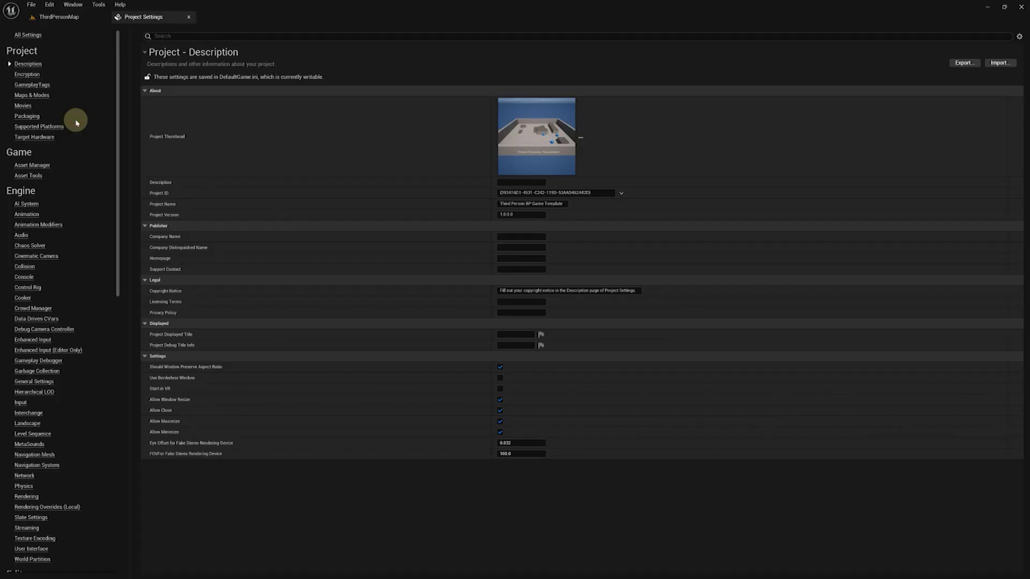
{"action": "left_click", "coordinate": [33, 117]}
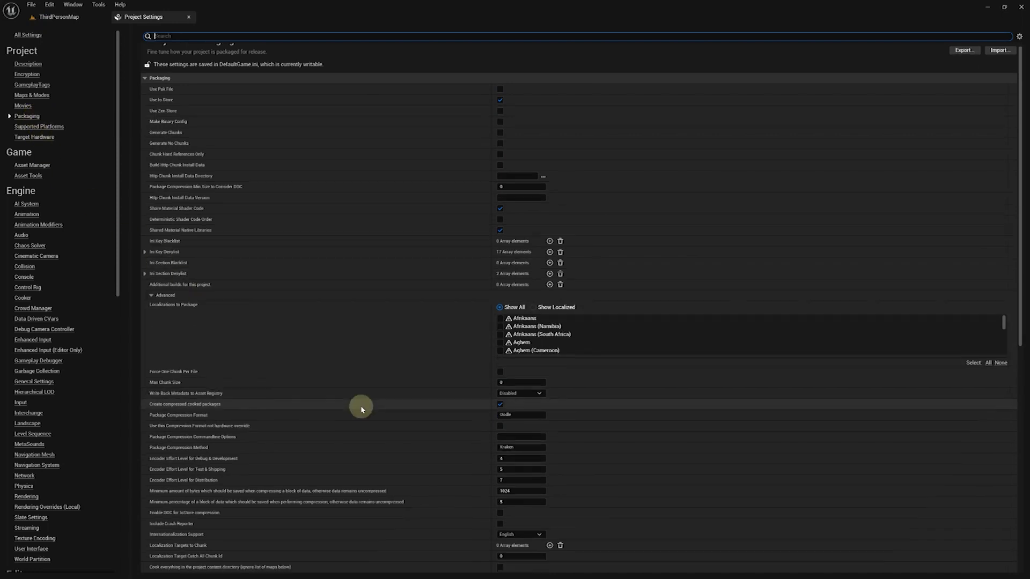
{"action": "scroll", "coordinate": [361, 408], "scroll_direction": "down", "scroll_amount": 5}
{"action": "scroll", "coordinate": [361, 406], "scroll_direction": "down", "scroll_amount": 4}
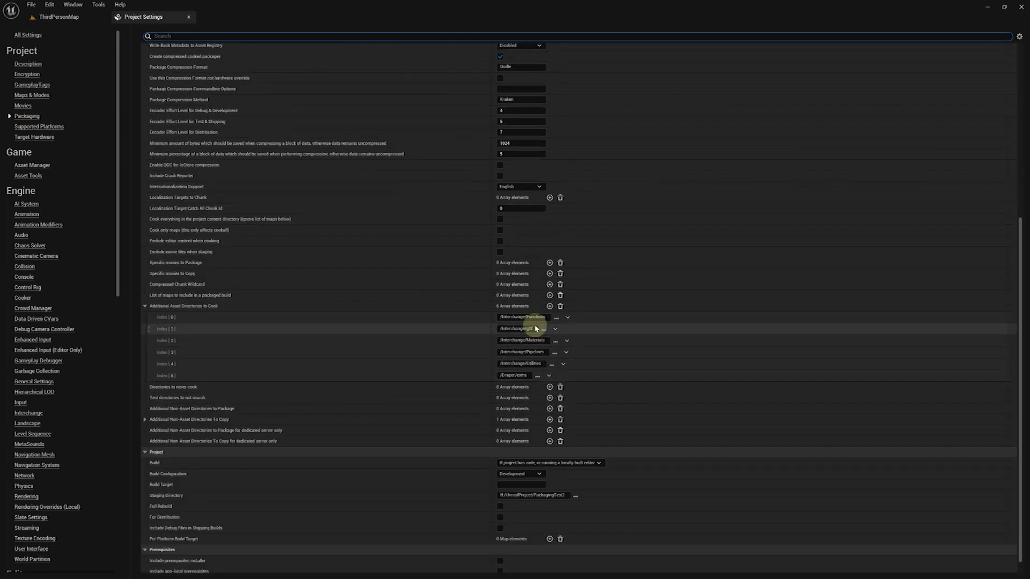
{"action": "left_click", "coordinate": [550, 307]}
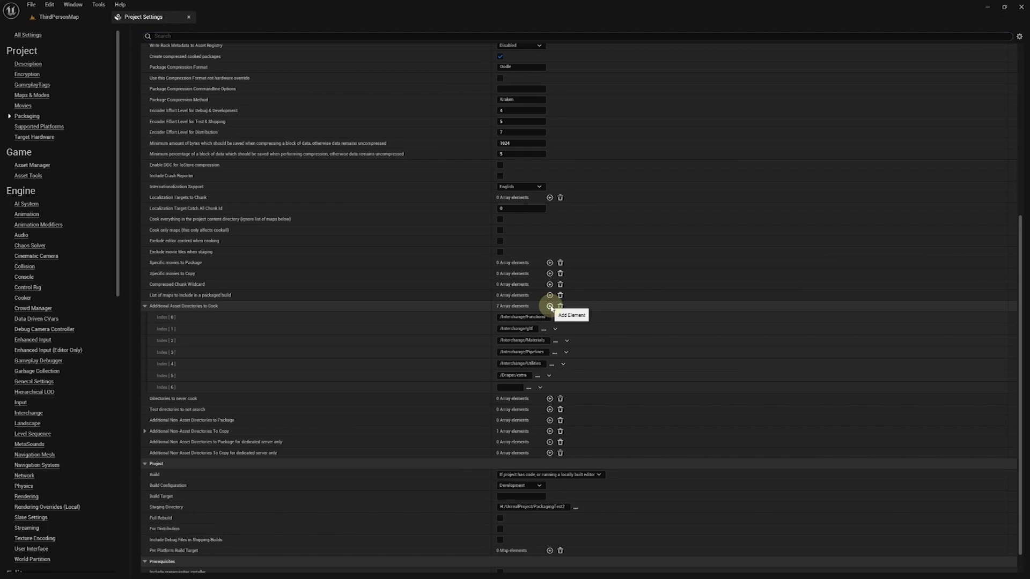
{"action": "left_click", "coordinate": [544, 379]}
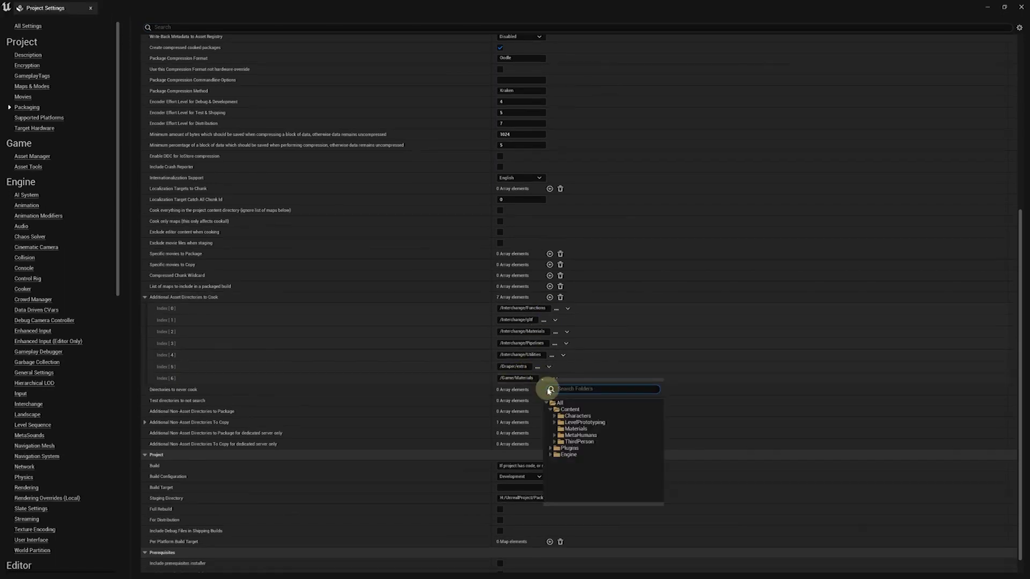
{"action": "left_click", "coordinate": [579, 431]}
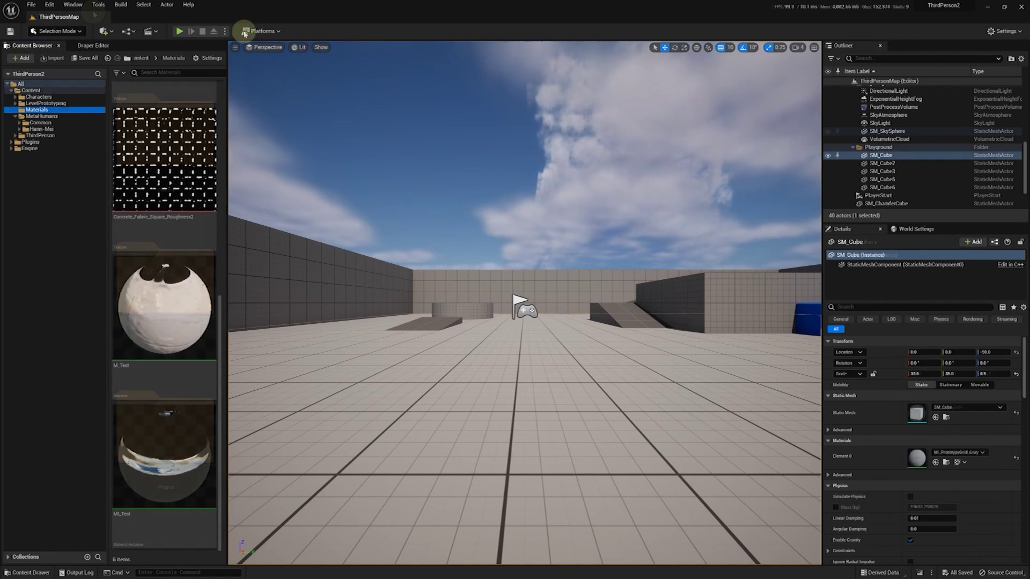
Step: Package the project for Windows into PackagingTest2 and confirm BUILD SUCCESSFUL in the output log
{"action": "left_click", "coordinate": [279, 31]}
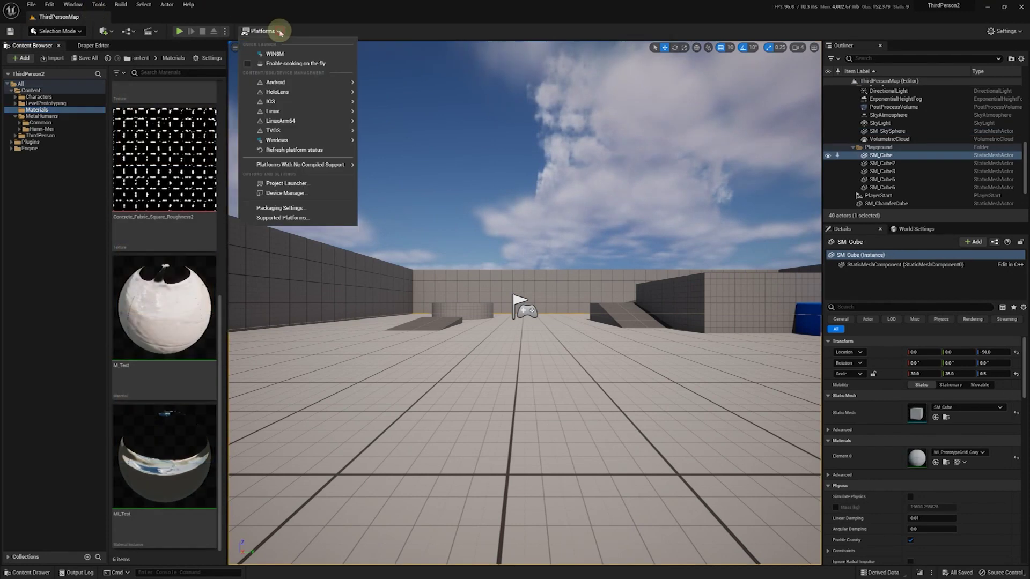
{"action": "mouse_move", "coordinate": [316, 142]}
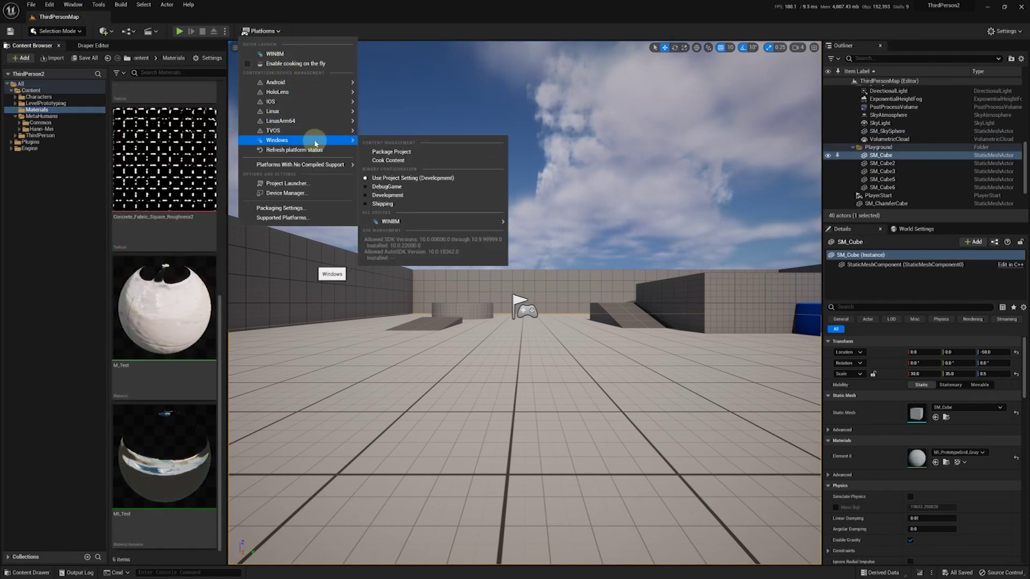
{"action": "left_click", "coordinate": [412, 155]}
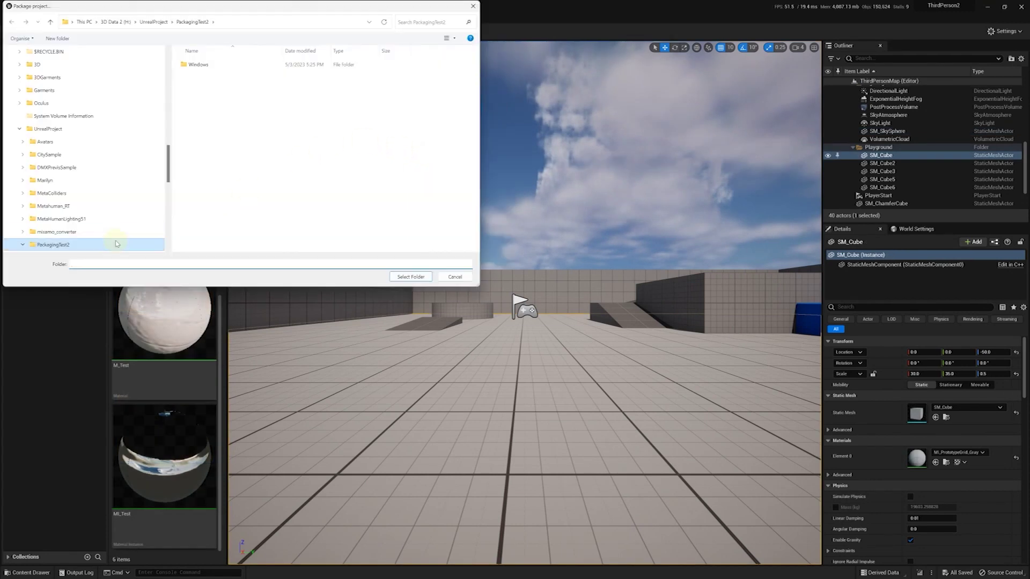
{"action": "left_click", "coordinate": [411, 277]}
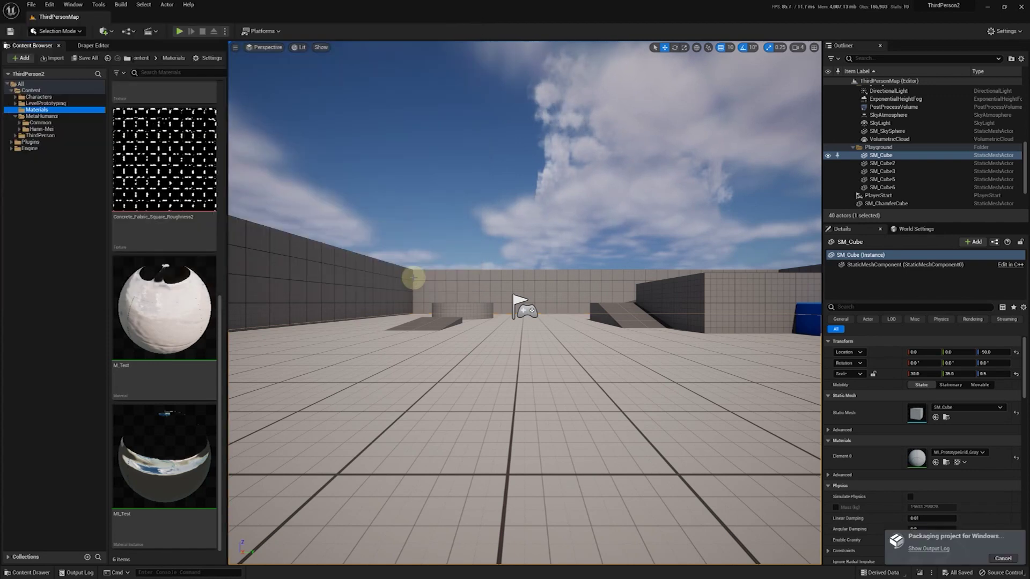
{"action": "left_click", "coordinate": [928, 548]}
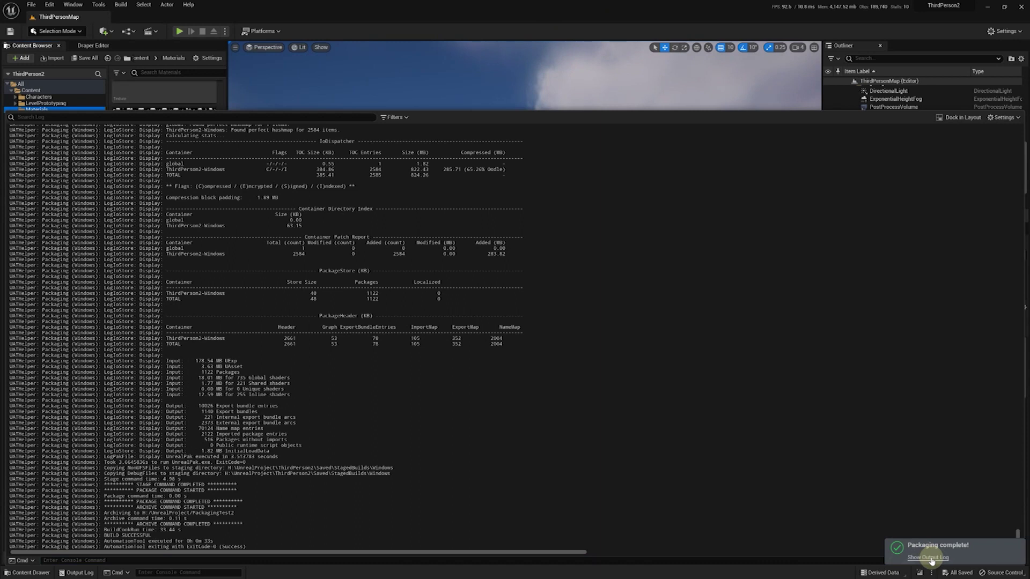
{"action": "left_click_drag", "start_coordinate": [102, 536], "coordinate": [163, 536]}
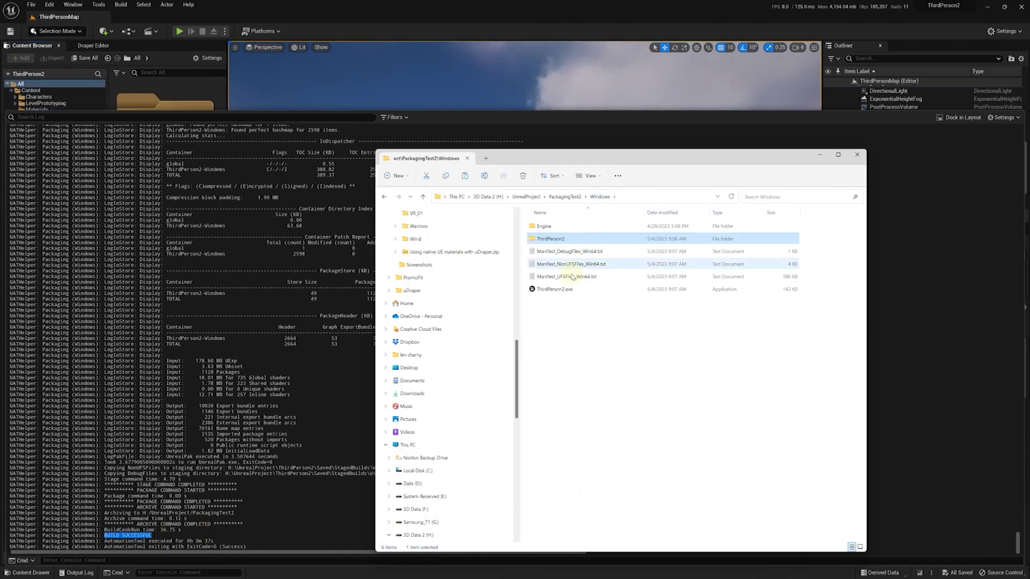
{"action": "left_click", "coordinate": [564, 291]}
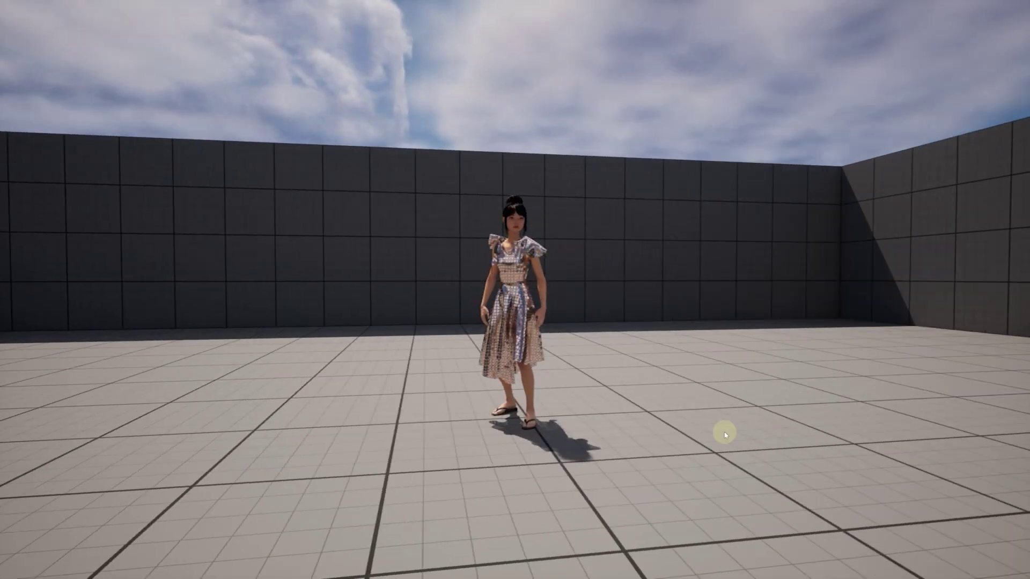
Step: Make the character jump, walk toward the camera, and jump again while walking
{"action": "key", "text": "space"}
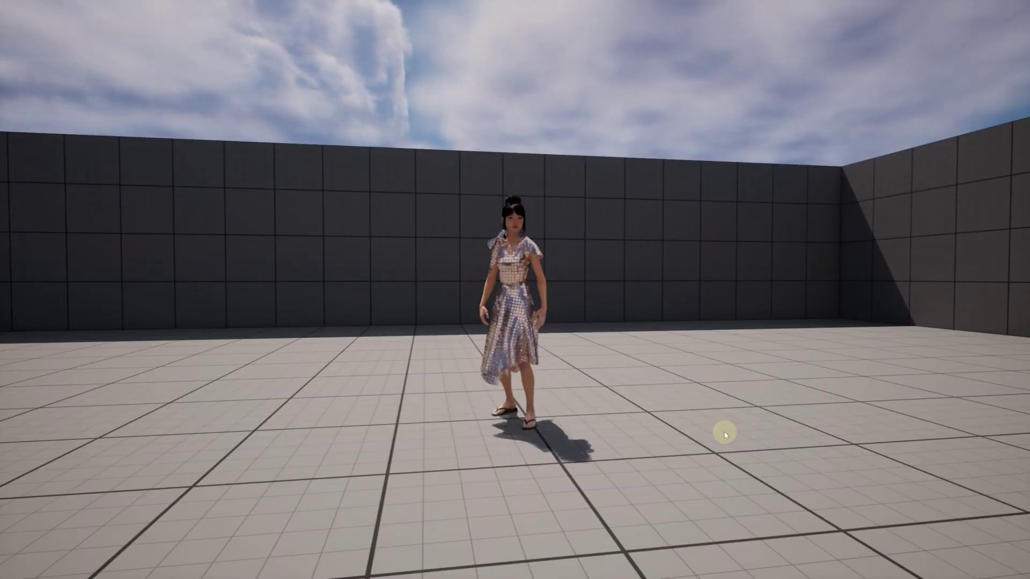
{"action": "key", "text": "s"}
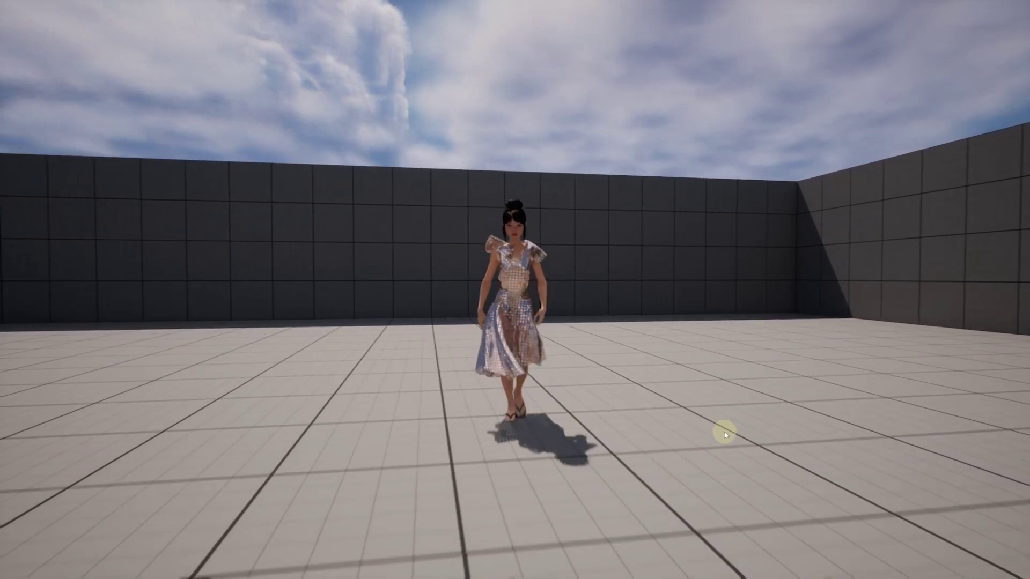
{"action": "key", "text": "space"}
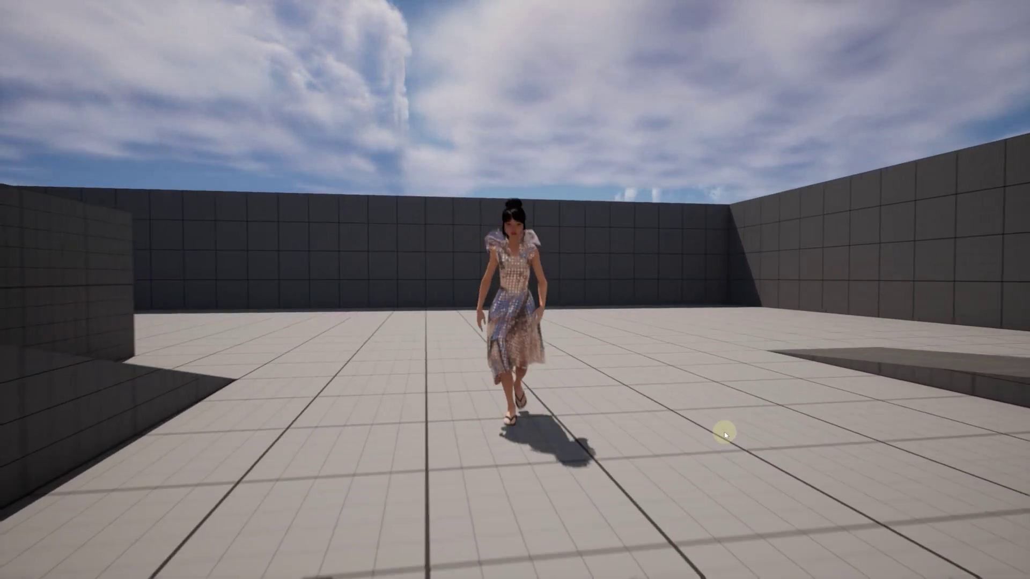